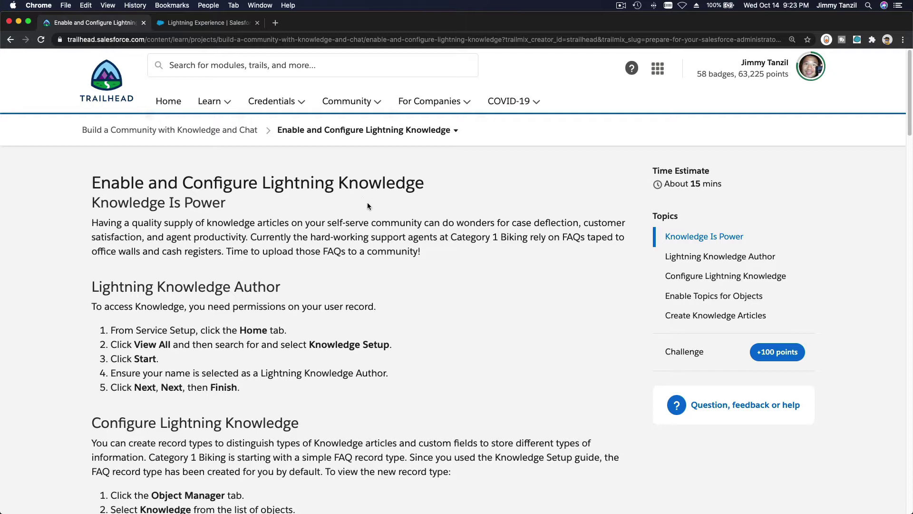
drag(262, 182, 421, 185)
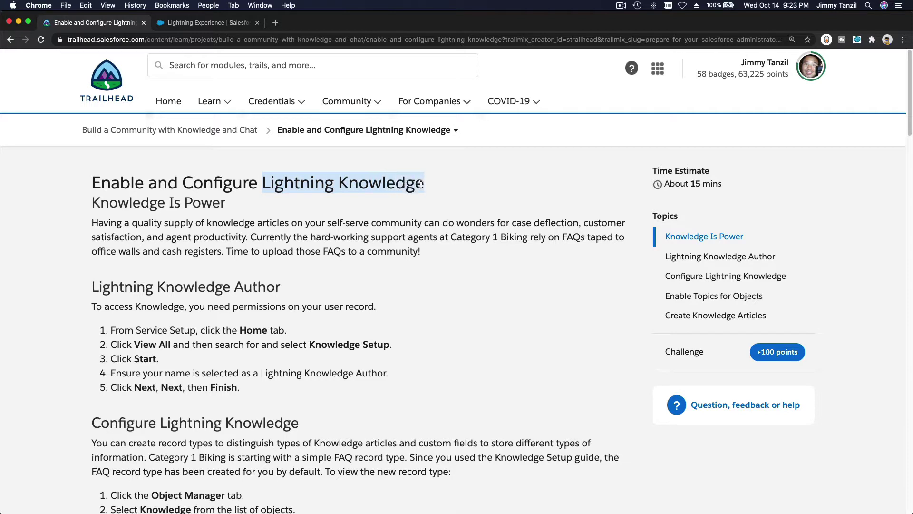
click(440, 190)
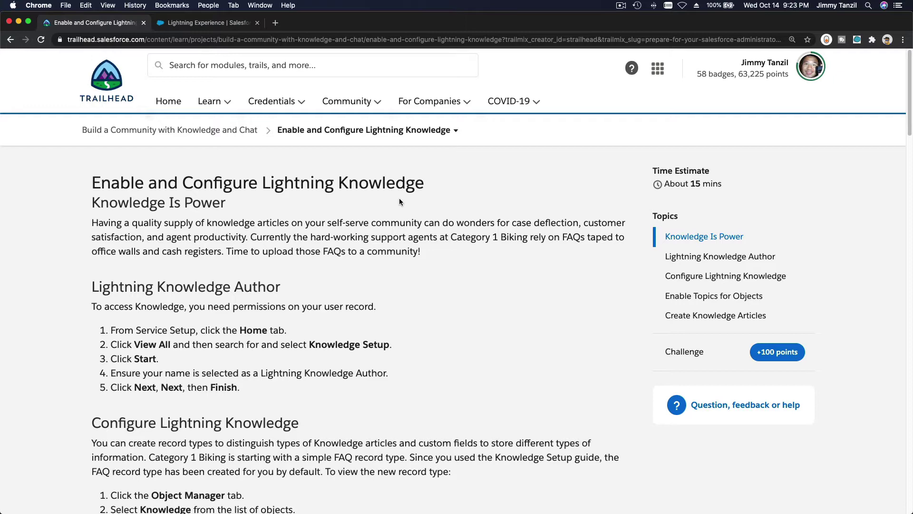
Read the Lightning Knowledge Author instructions and open Service Setup from the Trailhead Playground.
scroll(280, 213, down, 5)
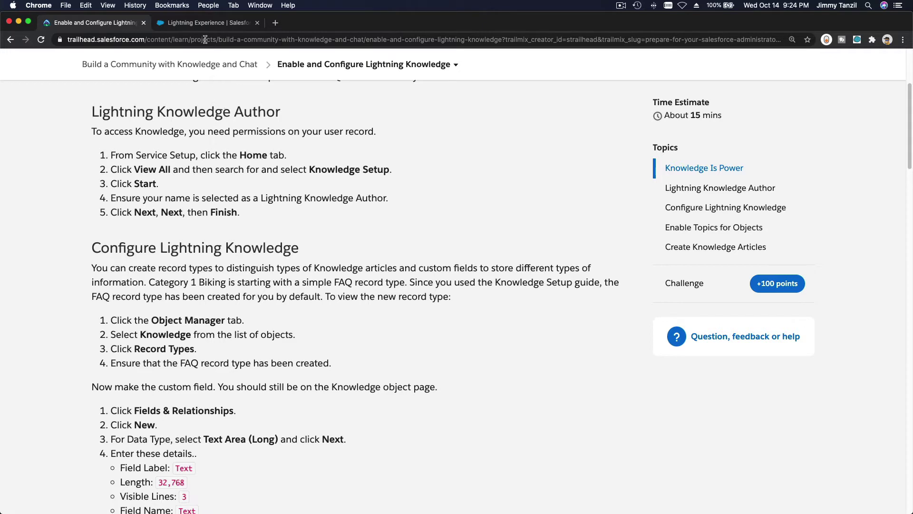
click(205, 22)
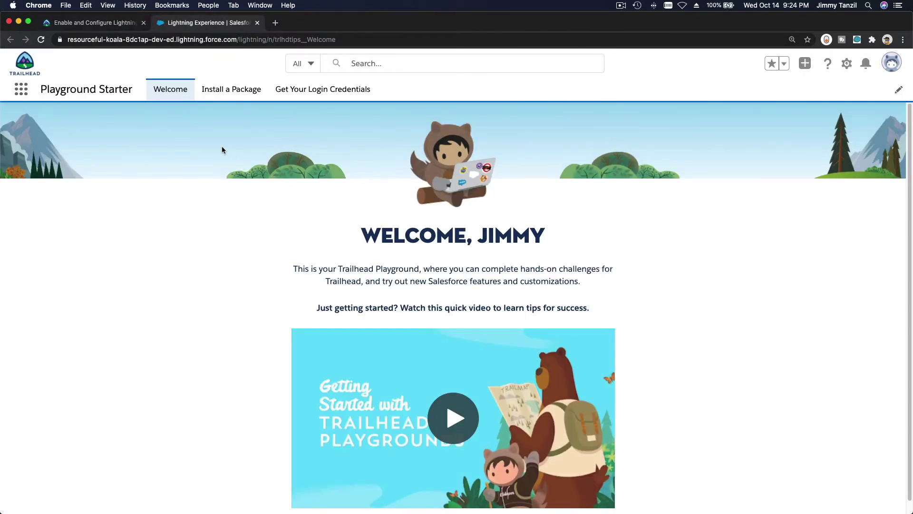
click(847, 67)
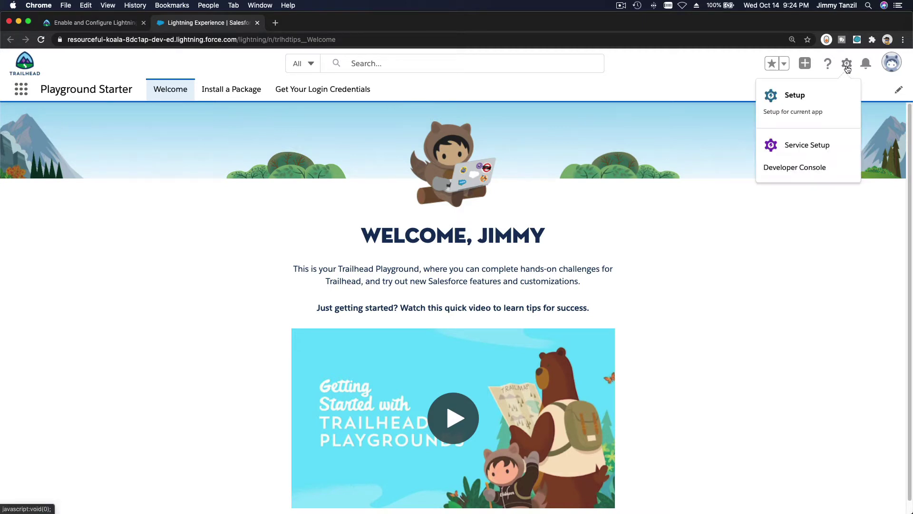
click(798, 153)
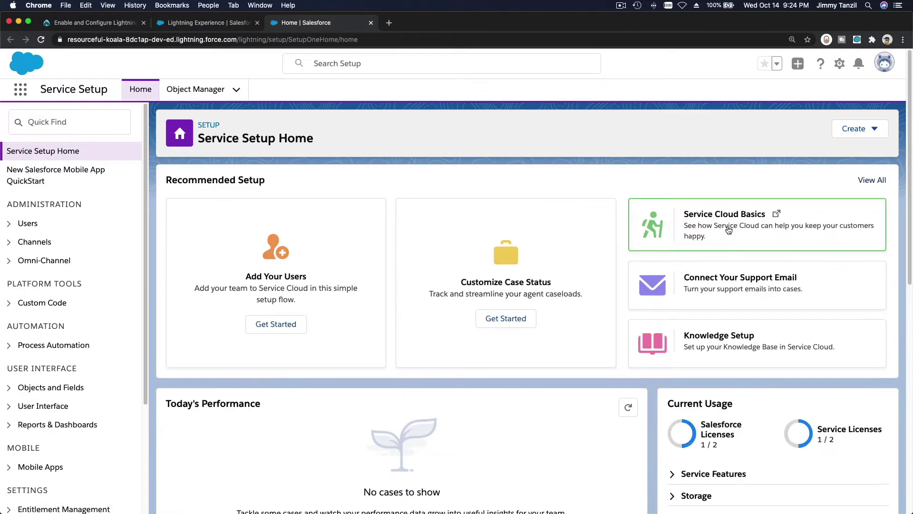
Search the full list of recommended setup flows for "Kno" and open Knowledge Setup.
click(870, 180)
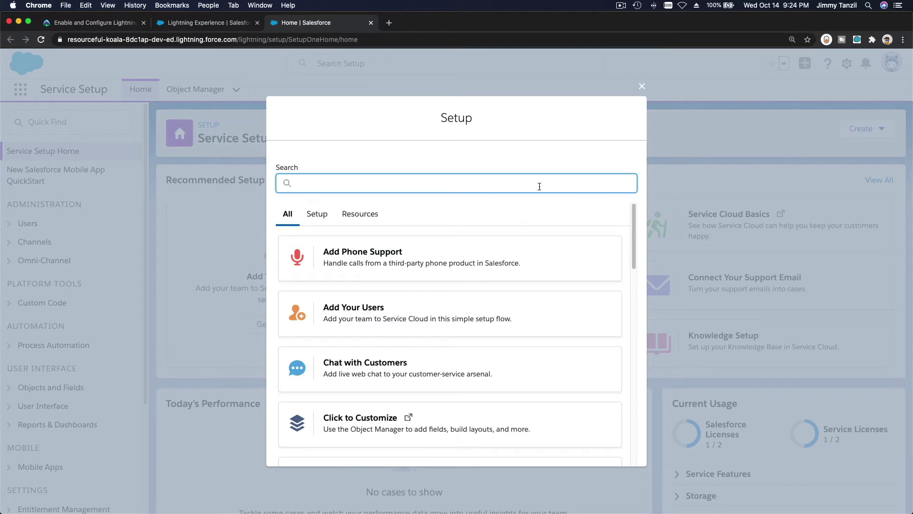
text(Kno)
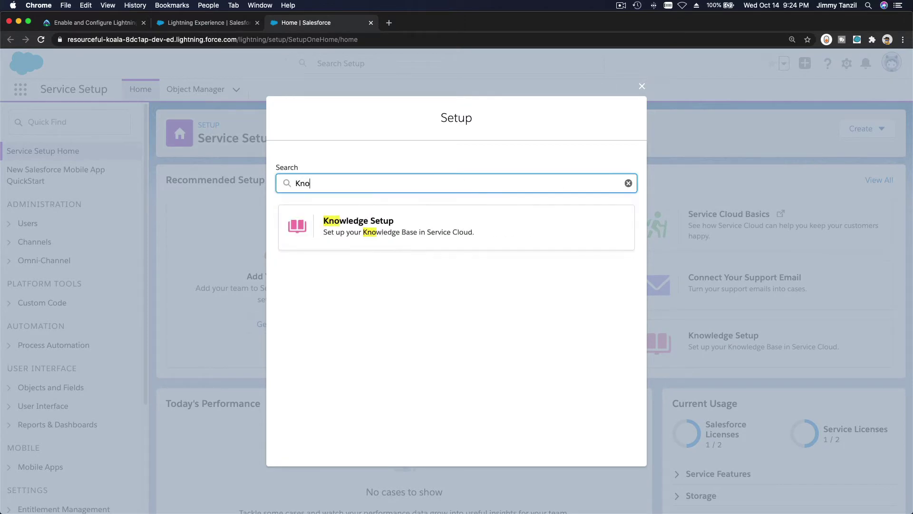
click(357, 233)
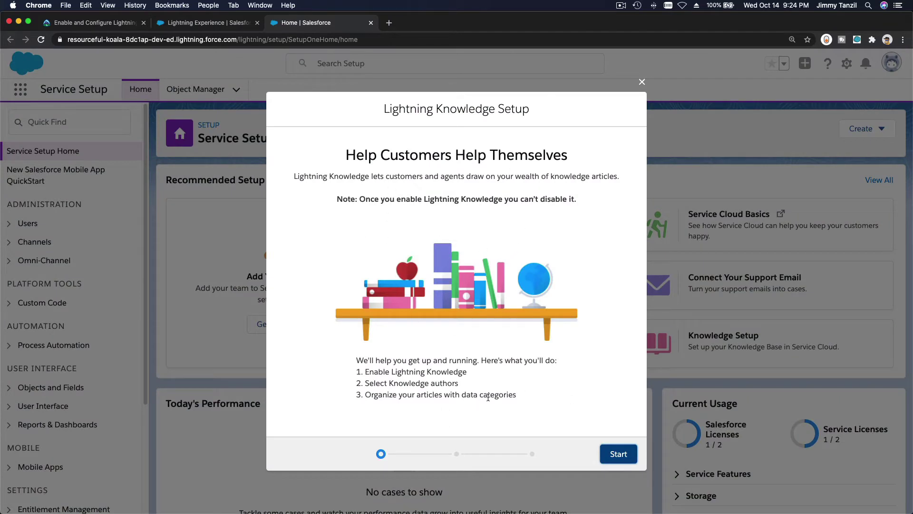
Start the Lightning Knowledge setup and accept the preselected user as the Knowledge author.
click(619, 455)
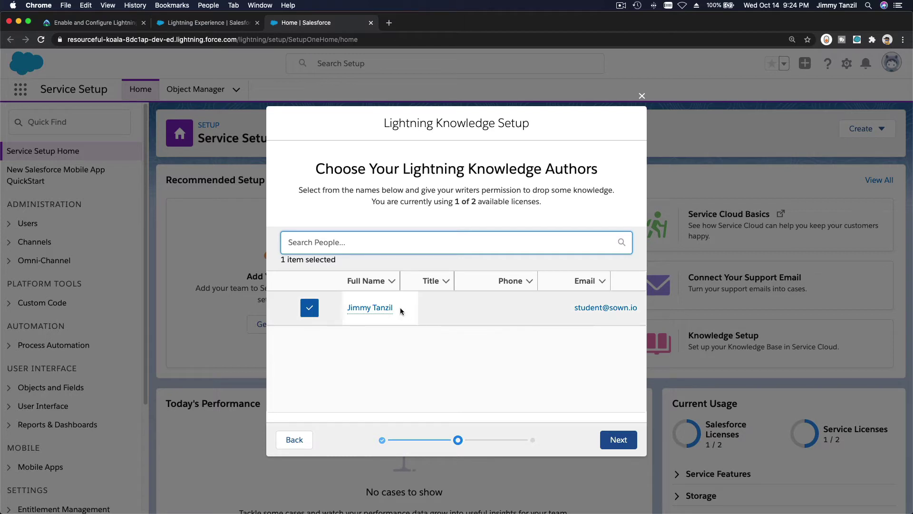
click(404, 370)
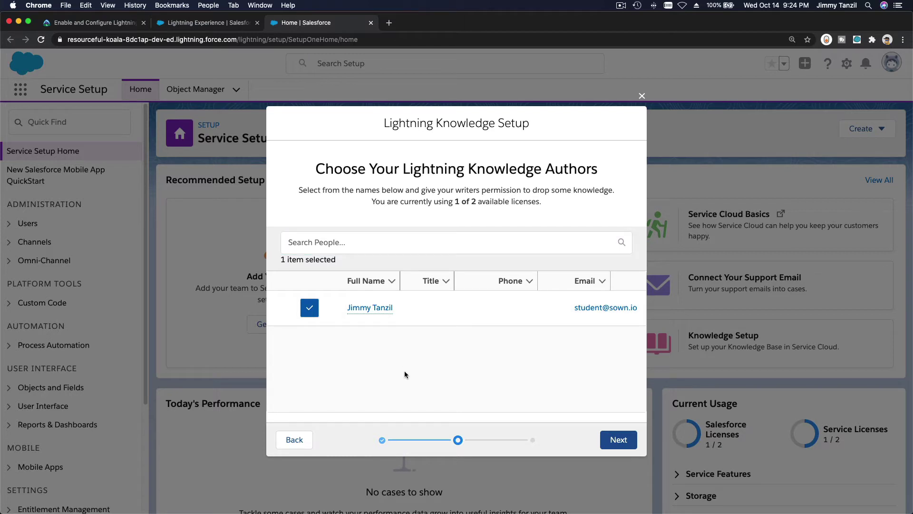
click(379, 281)
click(620, 440)
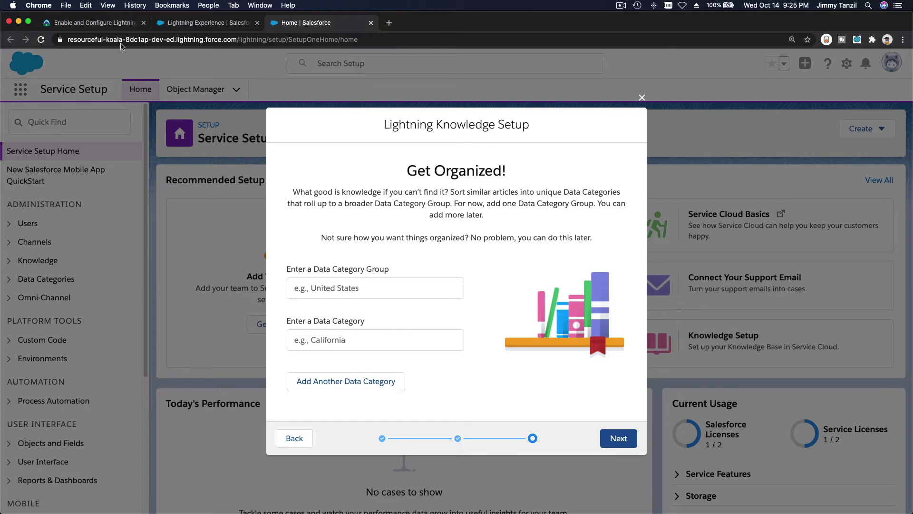
Check the Trailhead instructions, skip the data category entries, and finish the Lightning Knowledge setup.
click(106, 25)
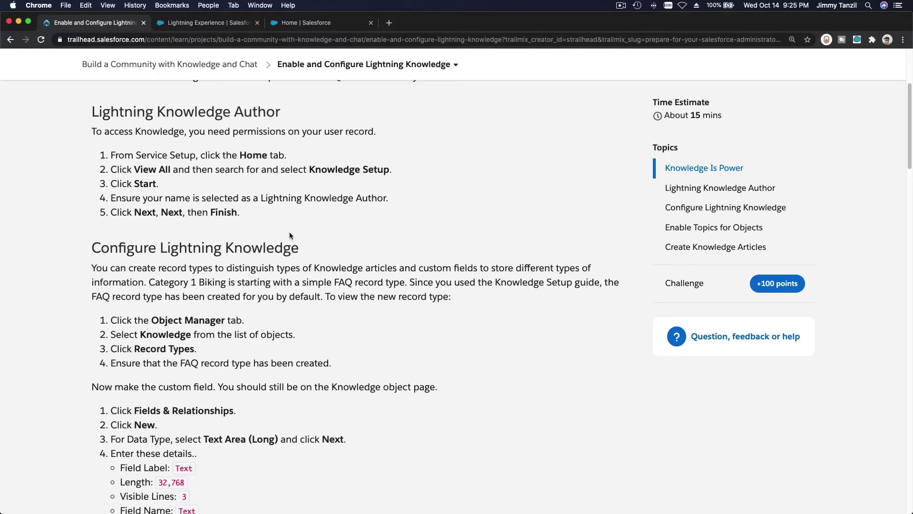
scroll(290, 234, down, 2)
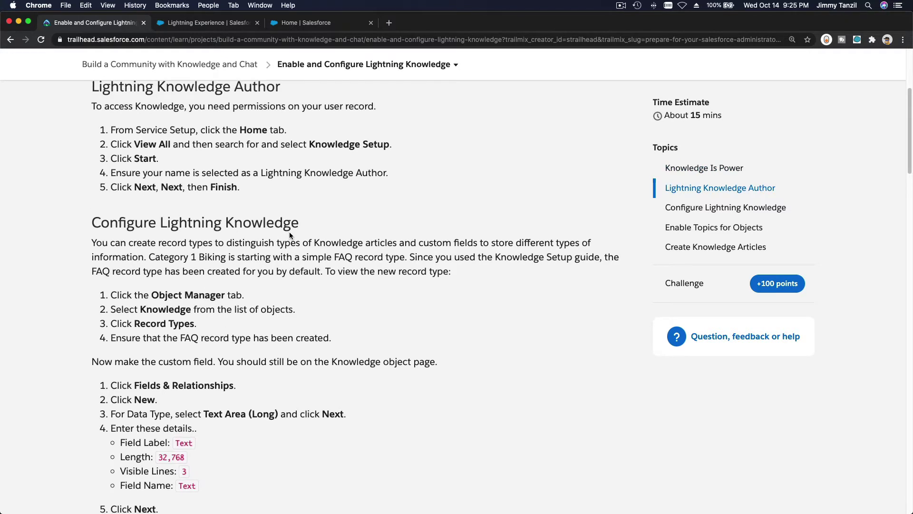
click(313, 27)
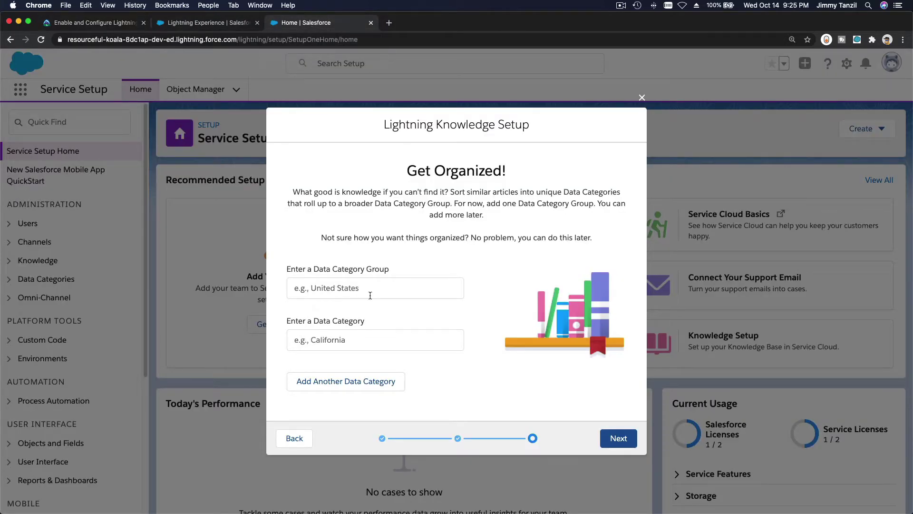
click(618, 439)
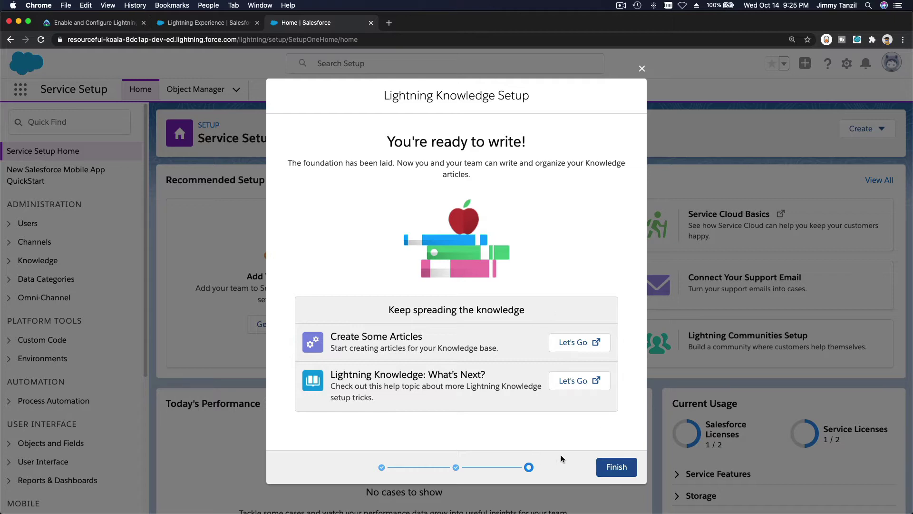
click(613, 469)
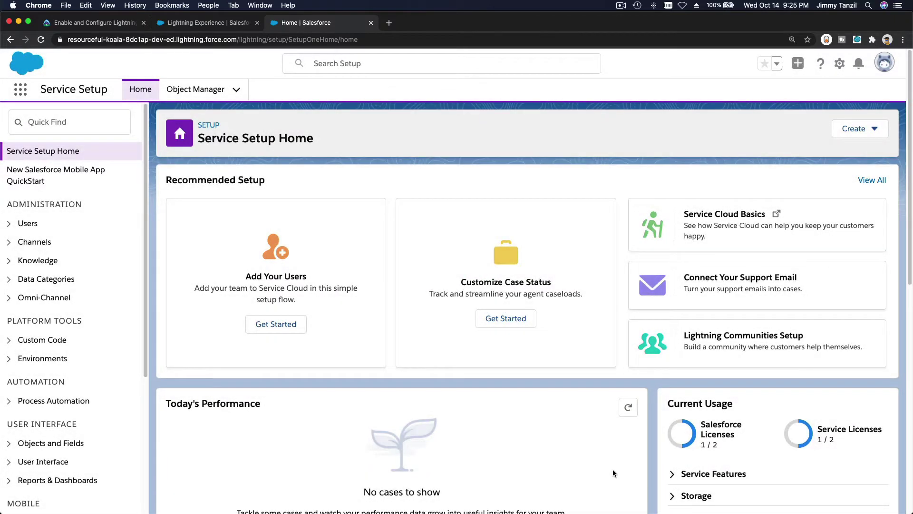
Search Object Manager for "Know" and open the Knowledge object.
click(205, 97)
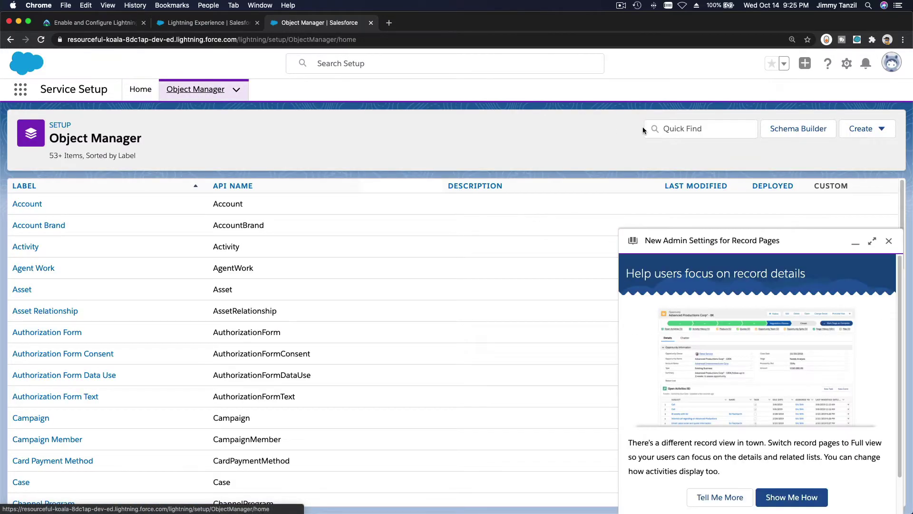
click(888, 242)
click(719, 134)
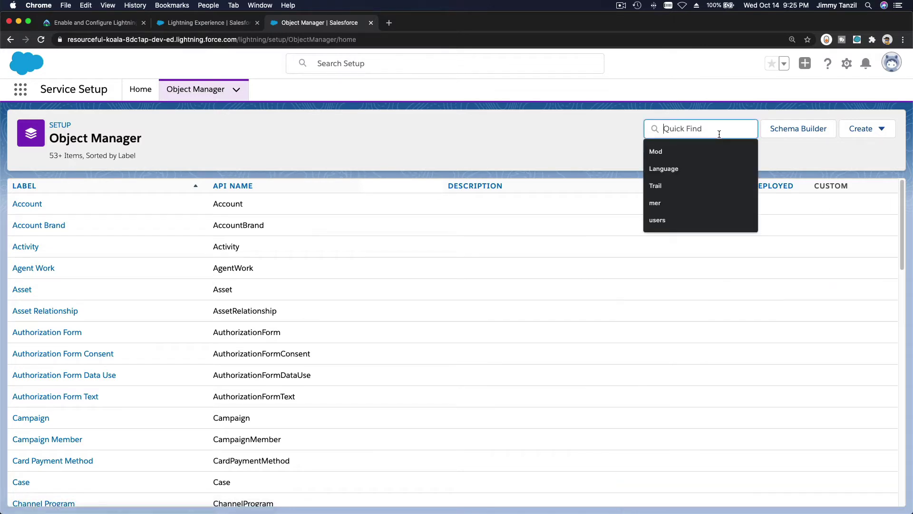
text(Know)
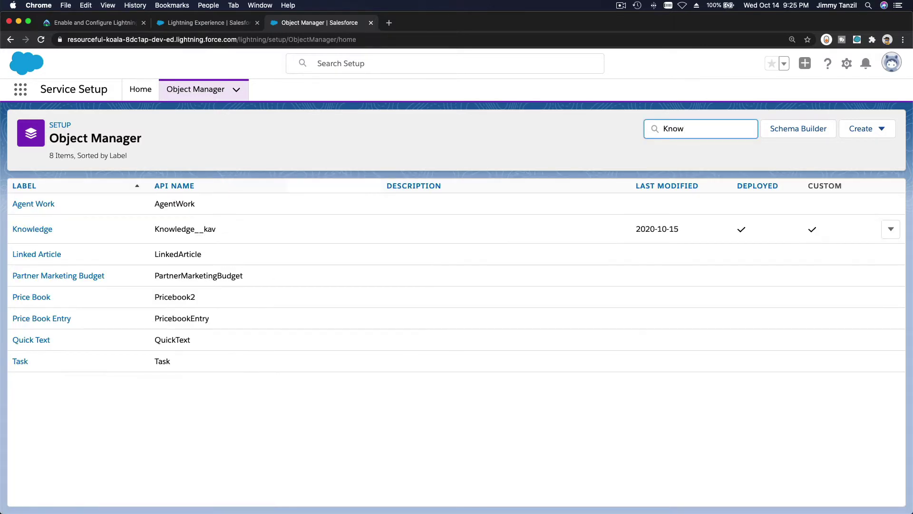
click(47, 215)
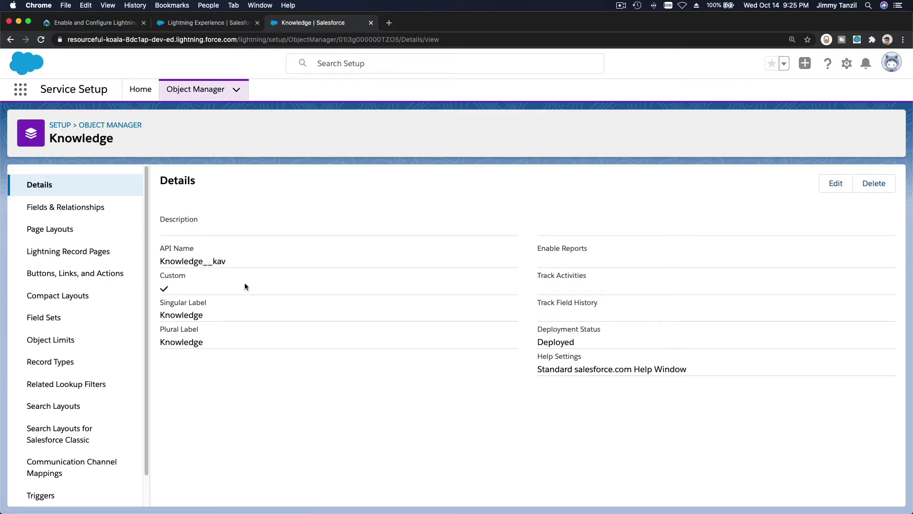
View the Knowledge object's record types to check for the FAQ record type.
click(93, 361)
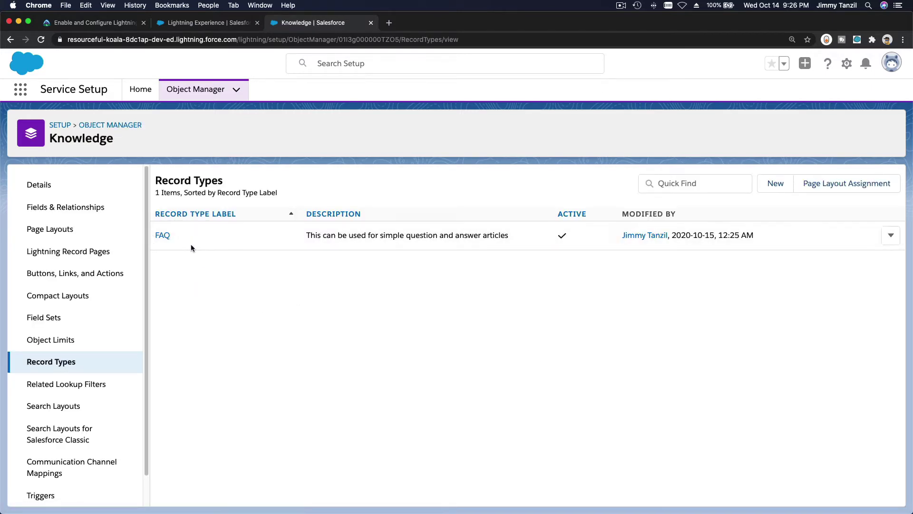
click(205, 278)
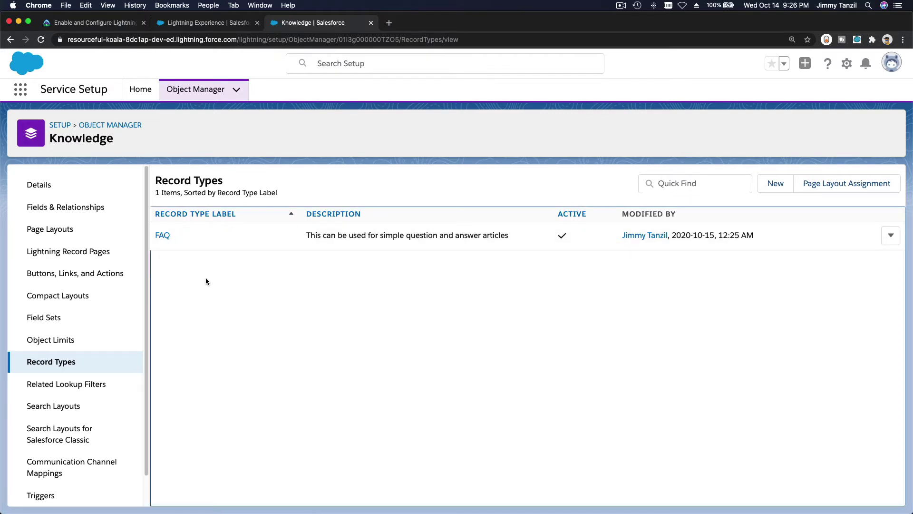
key(Tab)
click(201, 270)
drag(155, 181, 226, 182)
click(231, 294)
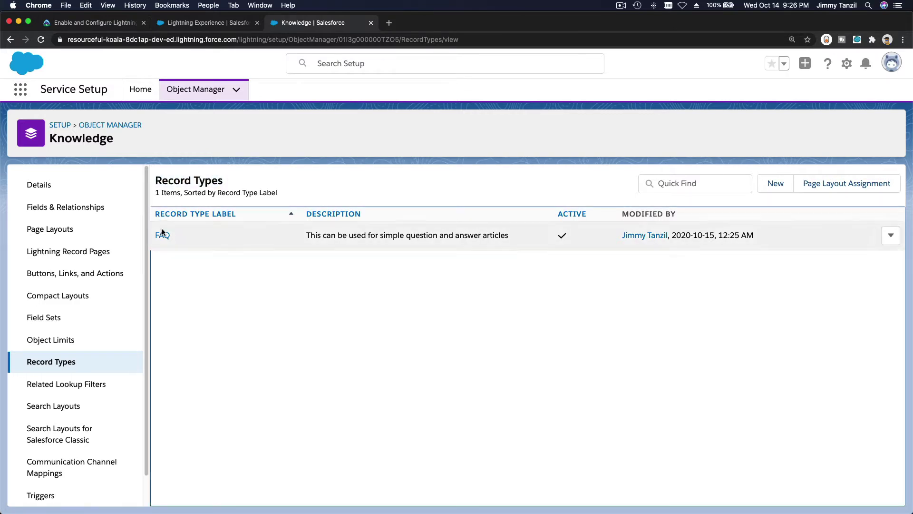
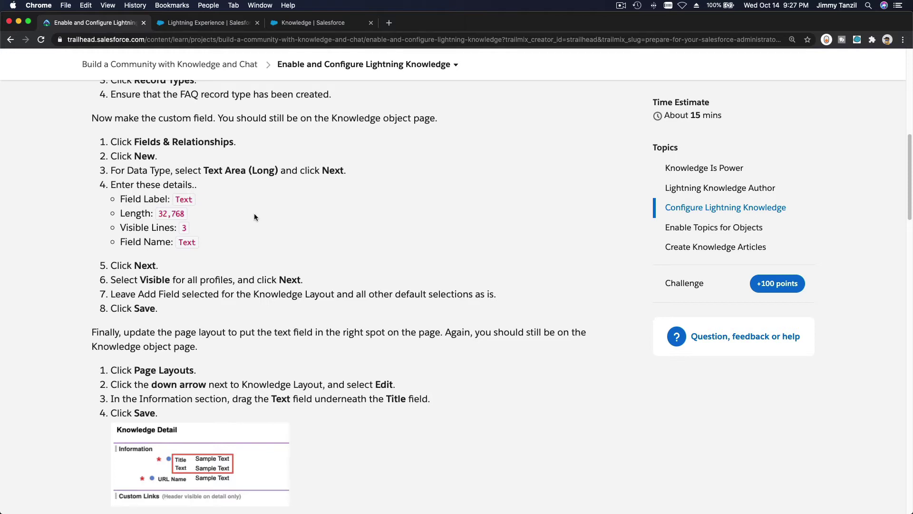
Start a new custom field on the Knowledge object with the data type Text Area (Long).
double_click(188, 200)
click(299, 27)
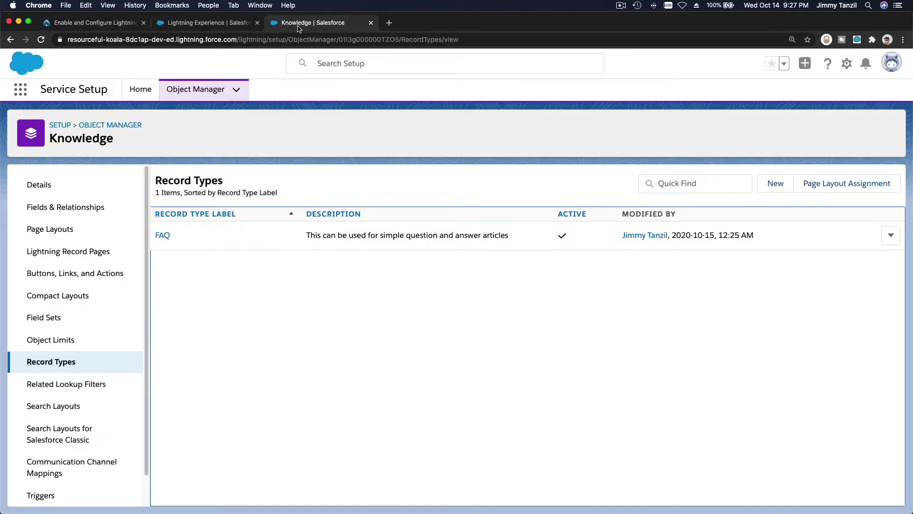
click(109, 209)
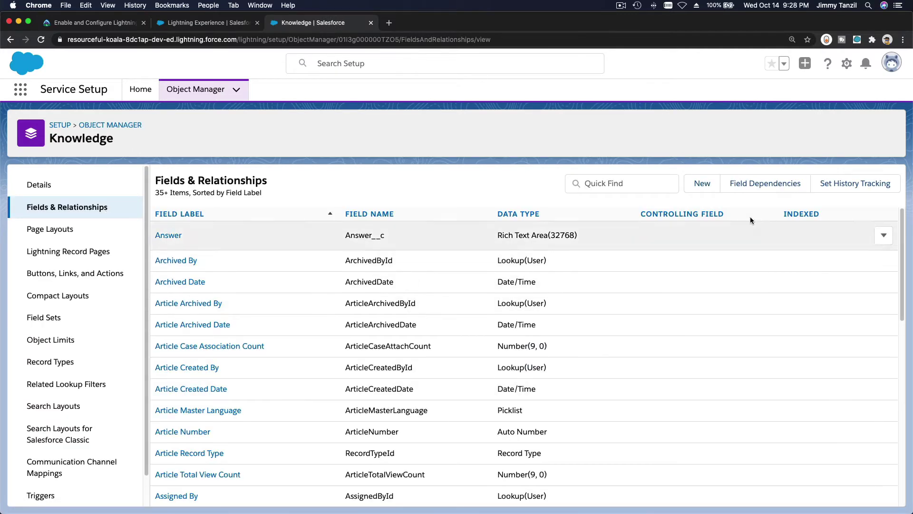
click(702, 184)
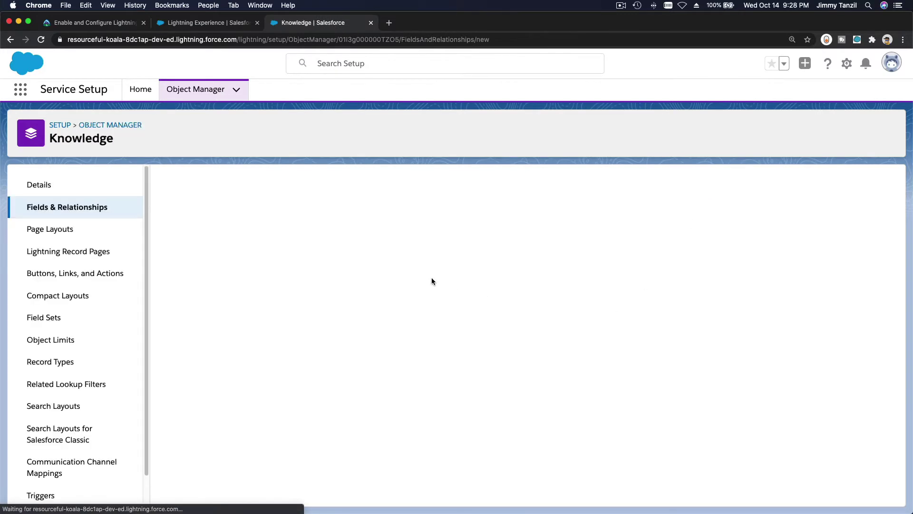
scroll(320, 309, down, 5)
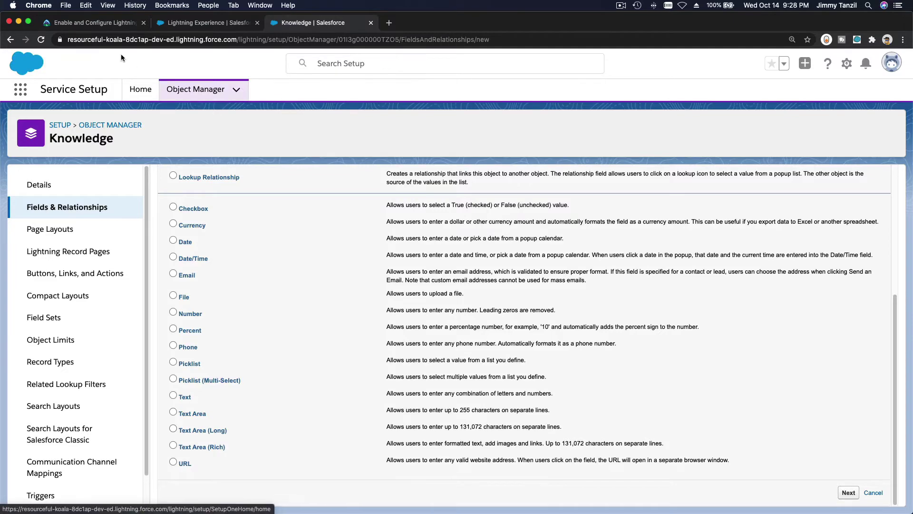
click(104, 24)
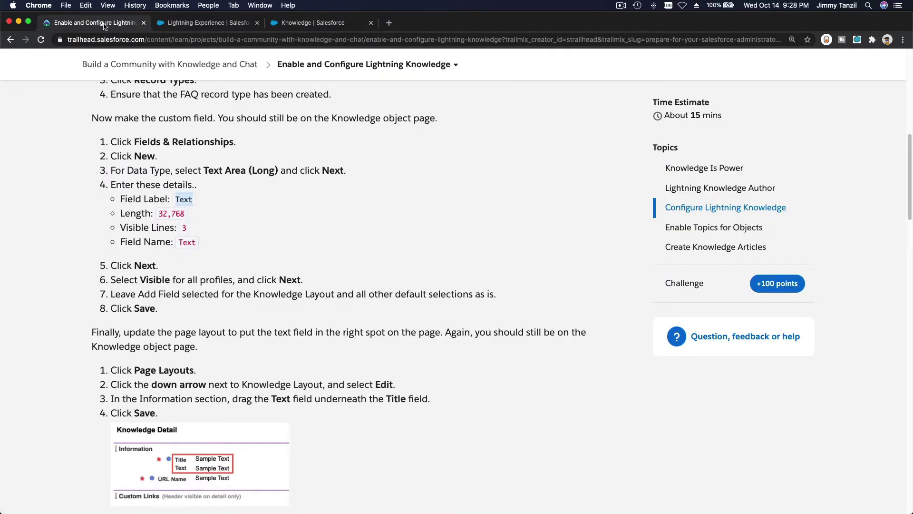
click(309, 29)
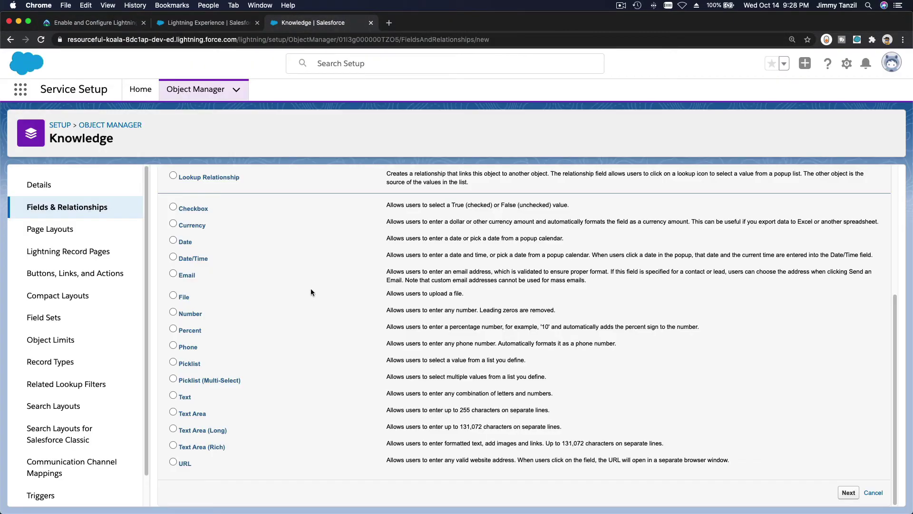
click(213, 430)
click(849, 492)
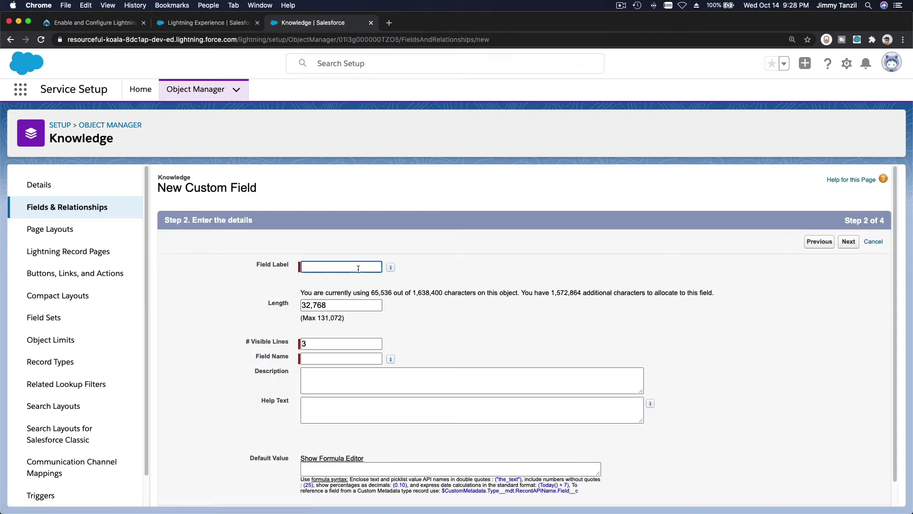
Set the new field's label and field name to Text, keep the default length and visible lines, and compare with the Trailhead instructions.
click(345, 268)
text(Te)
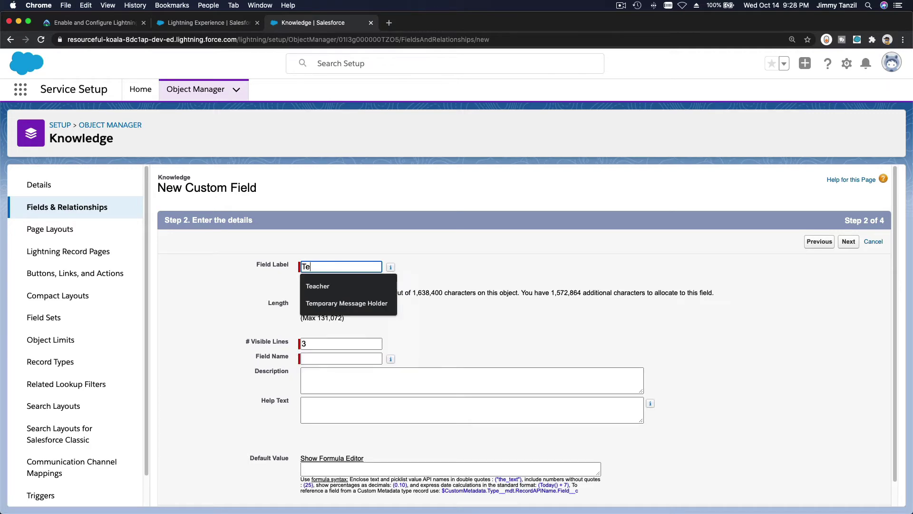
text(xt)
key(Tab)
key(Tab)
key(Tab)
key(Tab)
key(Tab)
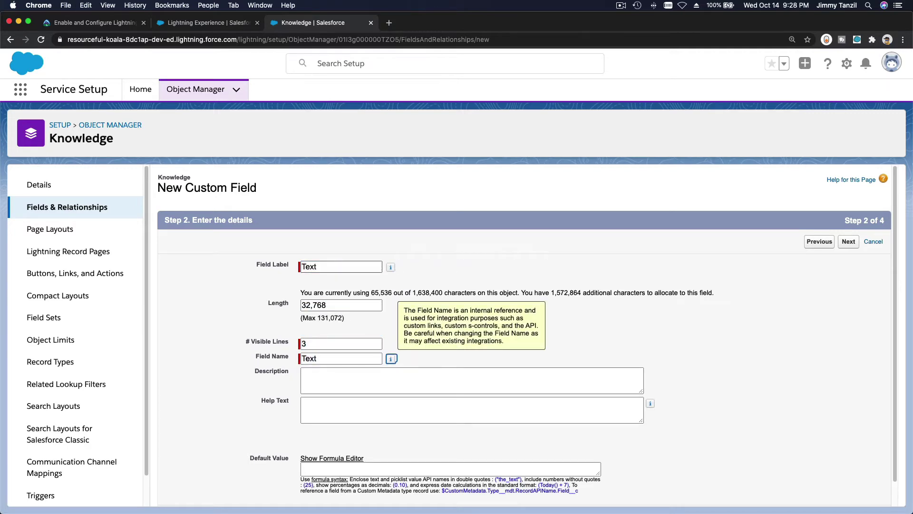
click(98, 23)
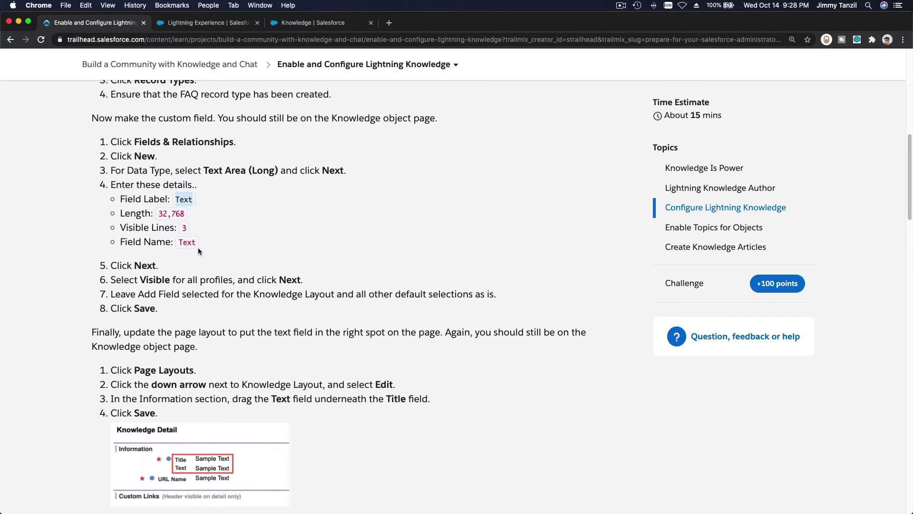
Make the new Text field visible for all profiles, keep it added to both page layouts, and save the field.
click(311, 23)
scroll(464, 260, down, 1)
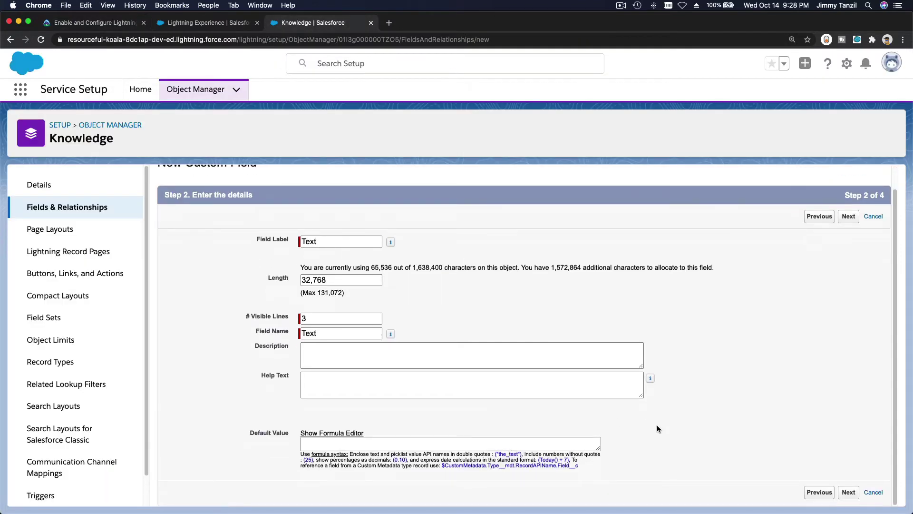
click(845, 494)
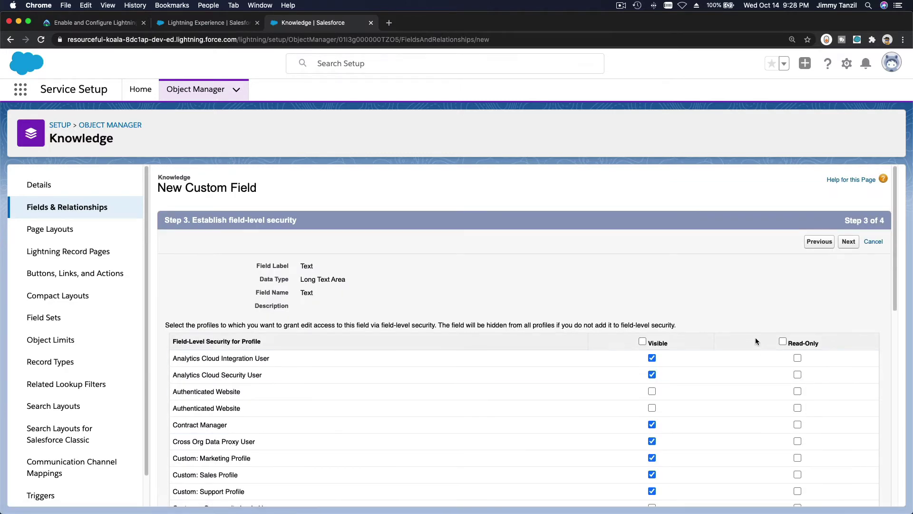
scroll(755, 339, down, 5)
scroll(694, 235, up, 2)
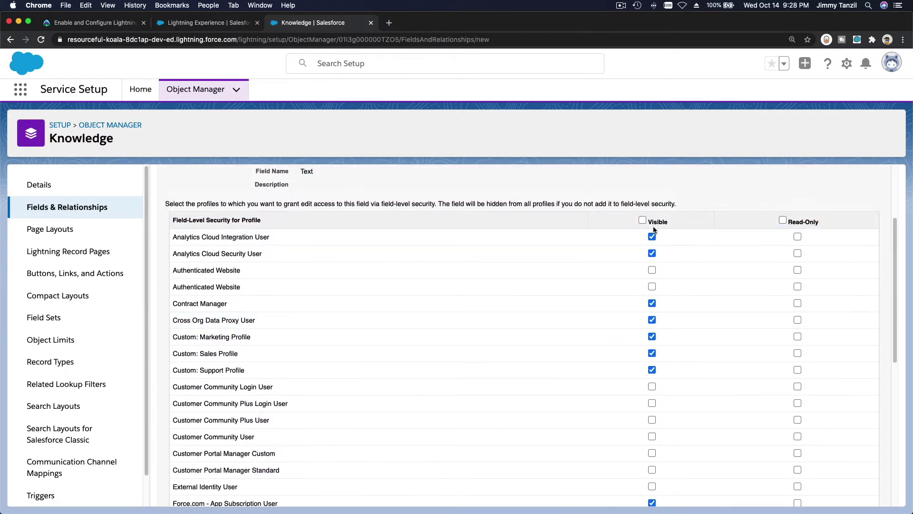
click(643, 220)
scroll(714, 224, down, 9)
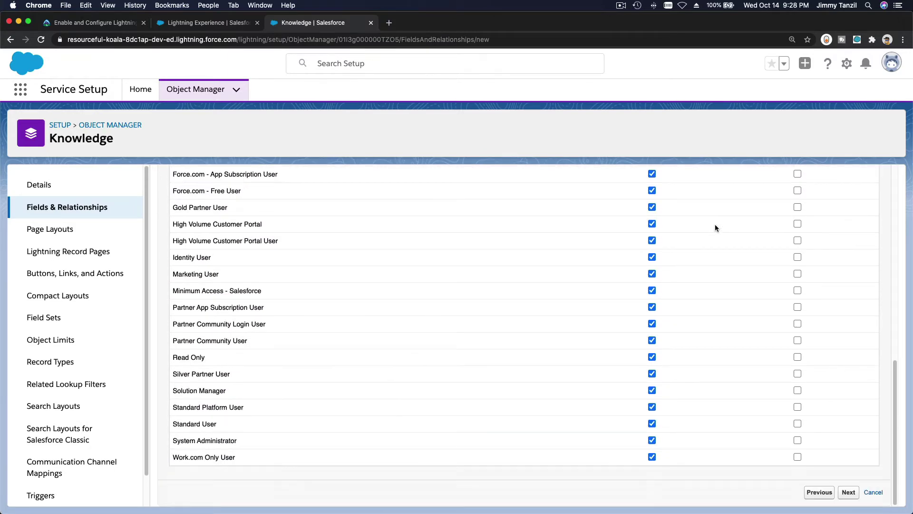
click(849, 492)
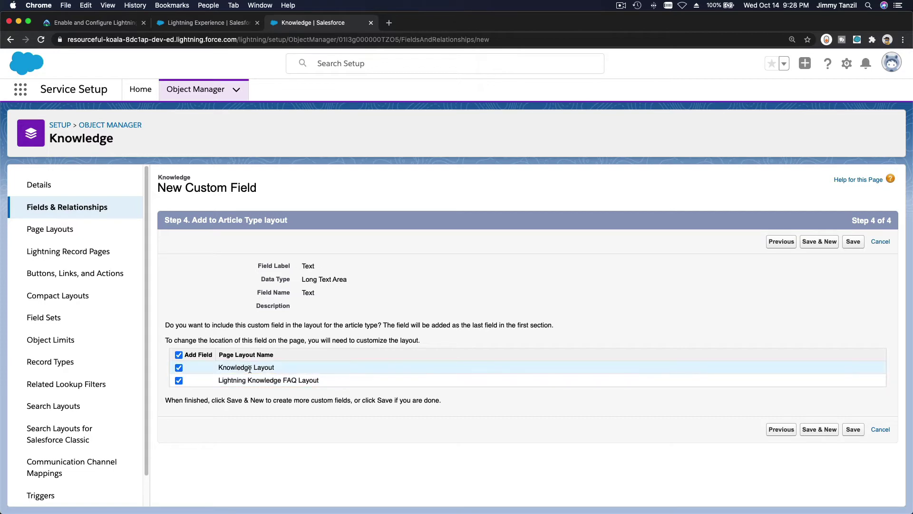
click(852, 242)
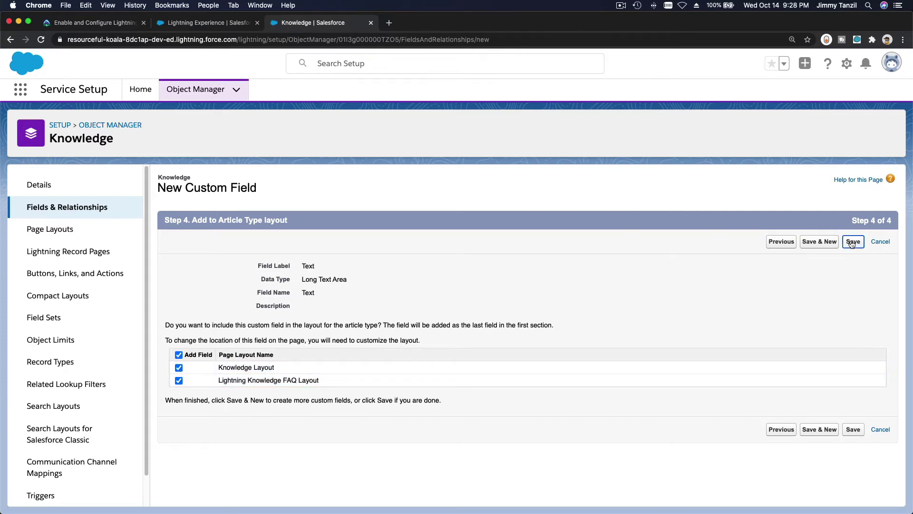
Read the Trailhead page layout instructions and open the Knowledge object's Knowledge Layout for editing.
click(100, 24)
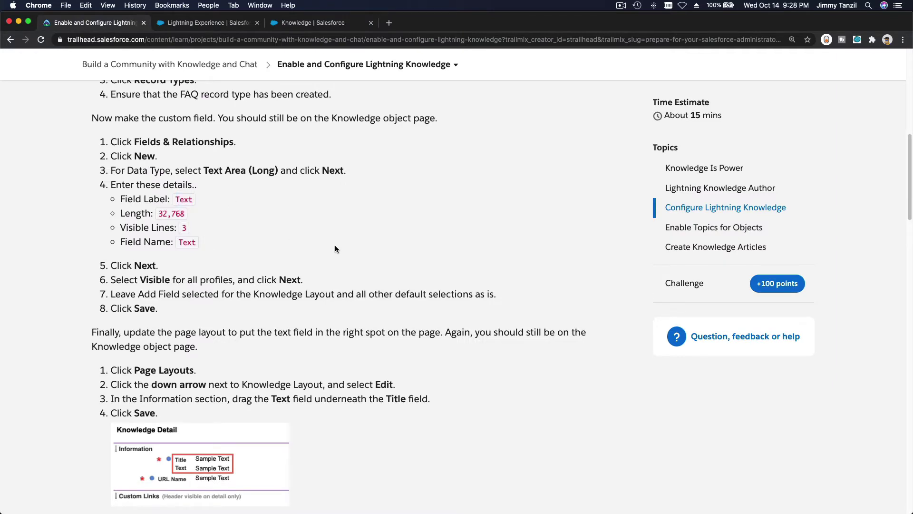
scroll(335, 248, down, 3)
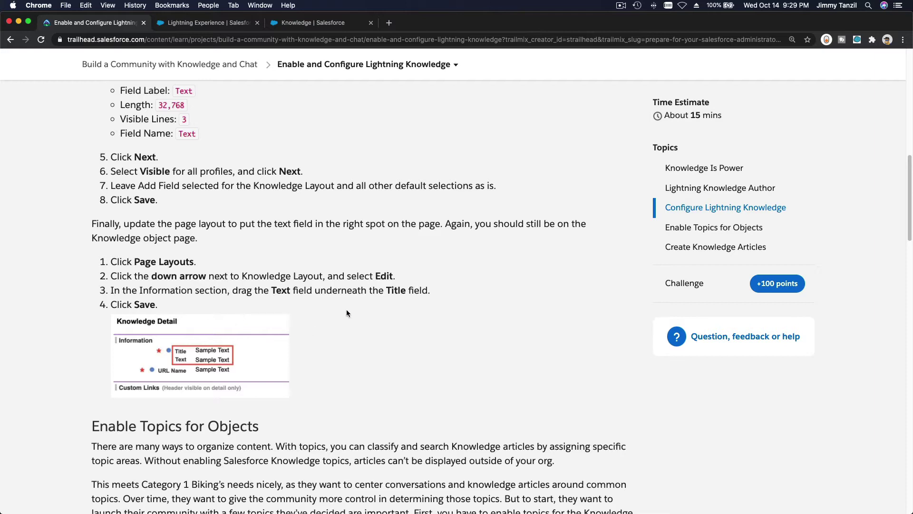
scroll(347, 312, down, 5)
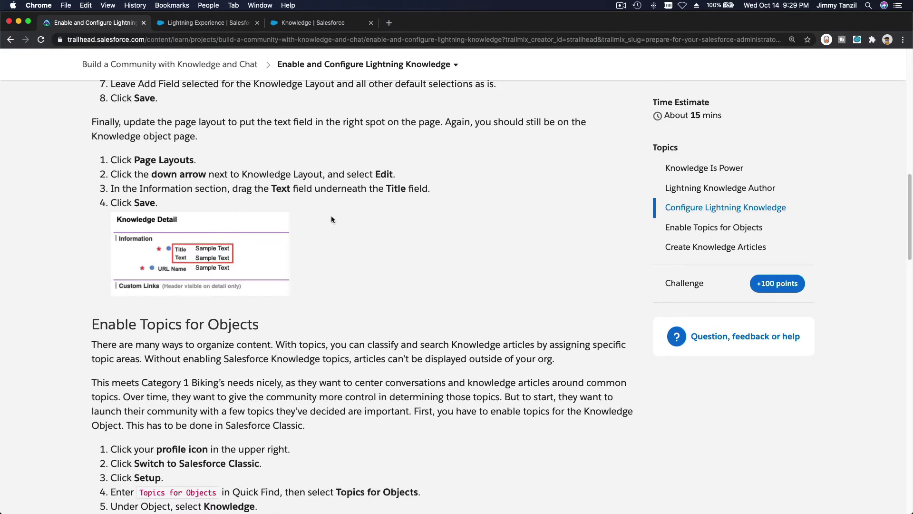
click(303, 24)
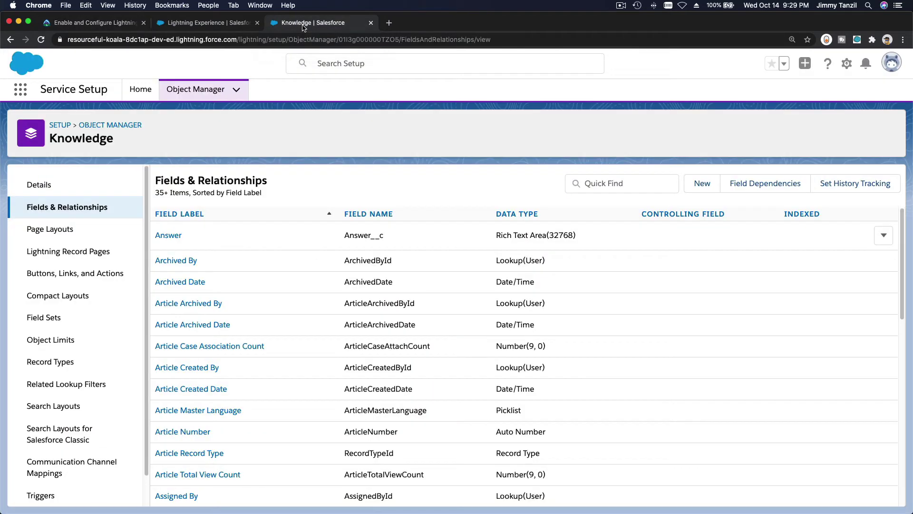
click(64, 230)
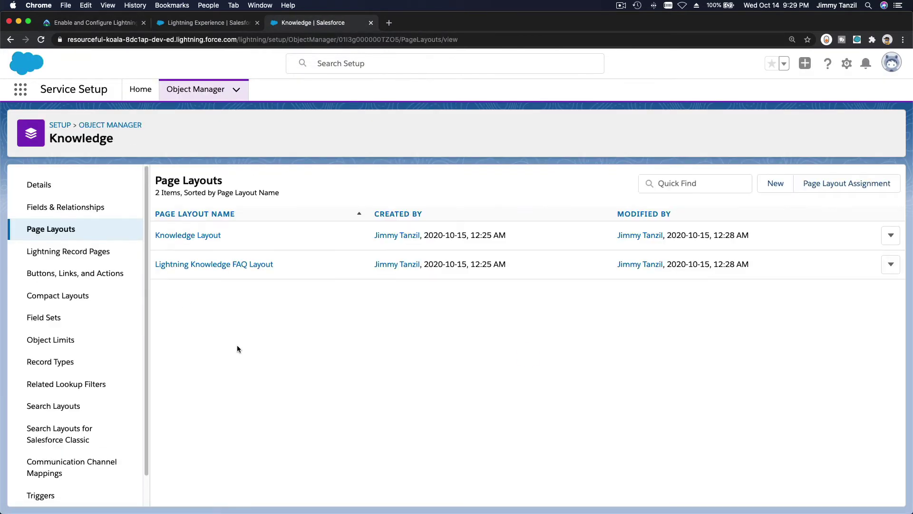
click(188, 235)
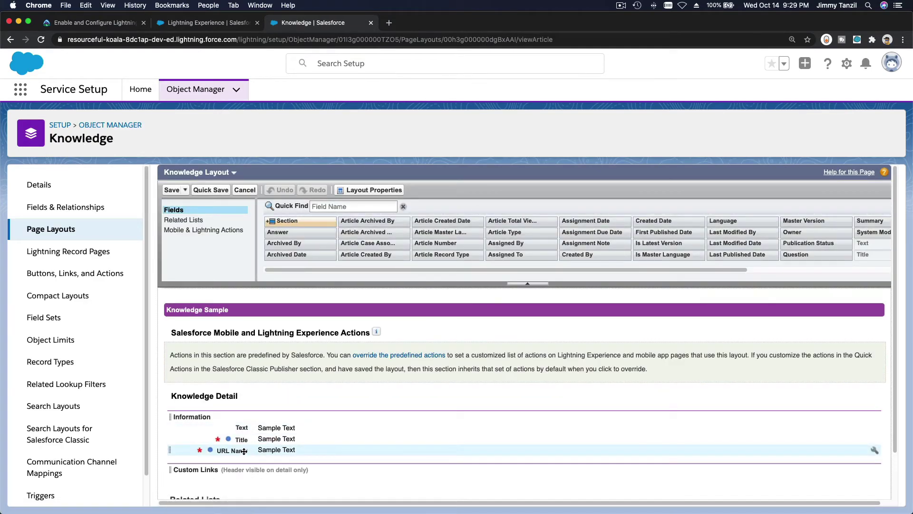
Reorder the Information section of Knowledge Layout so Text sits directly beneath Title, and save the layout.
click(103, 24)
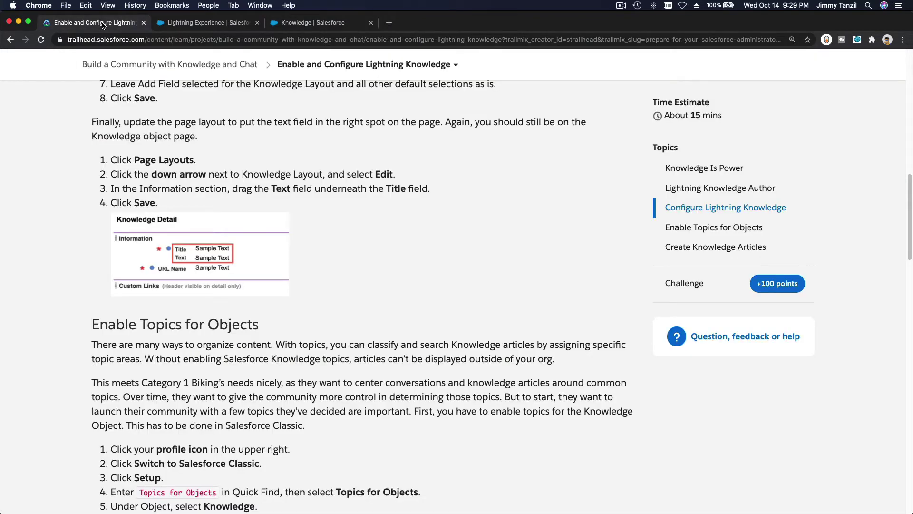
click(291, 23)
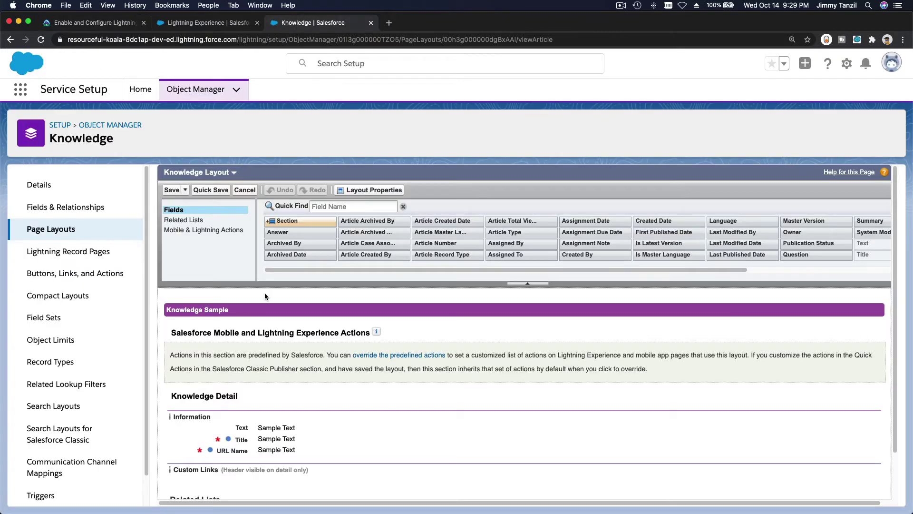
drag(239, 440, 237, 426)
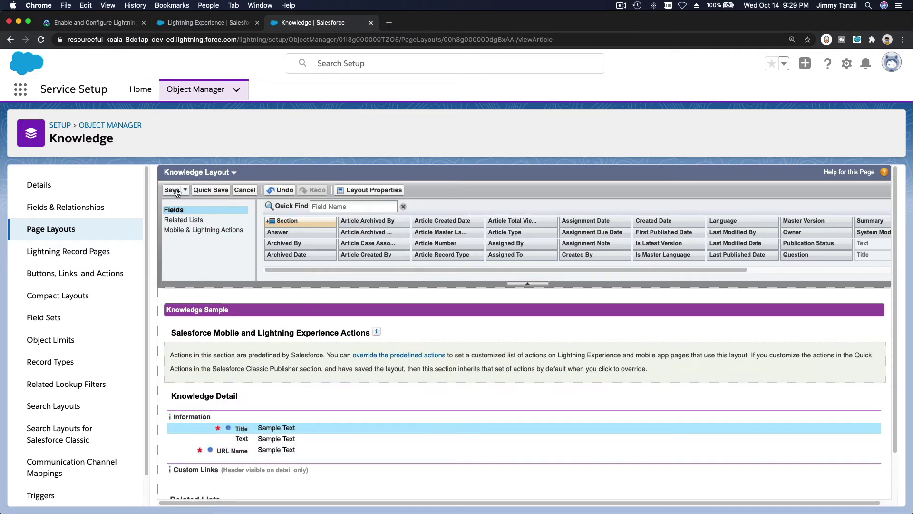
click(176, 190)
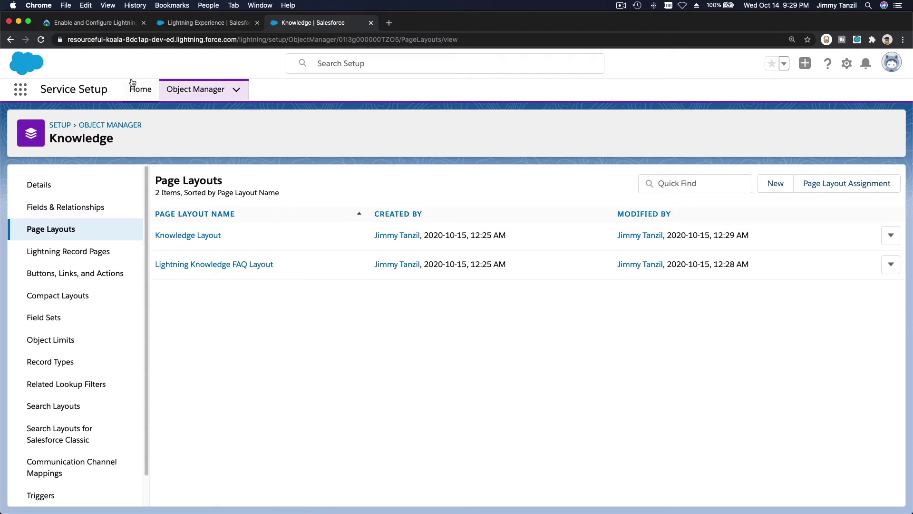
Read the Enable Topics for Objects section in Trailhead and copy the search term "Topics for Objects".
click(95, 23)
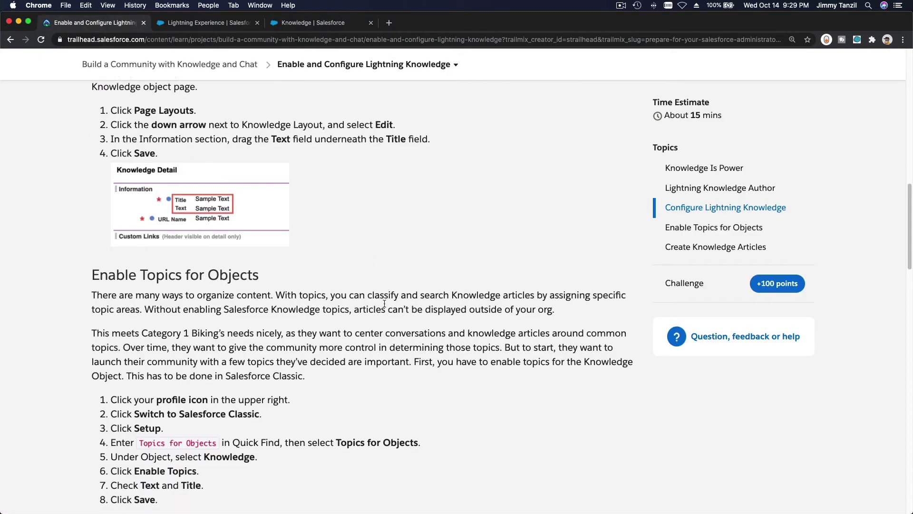
scroll(384, 303, down, 5)
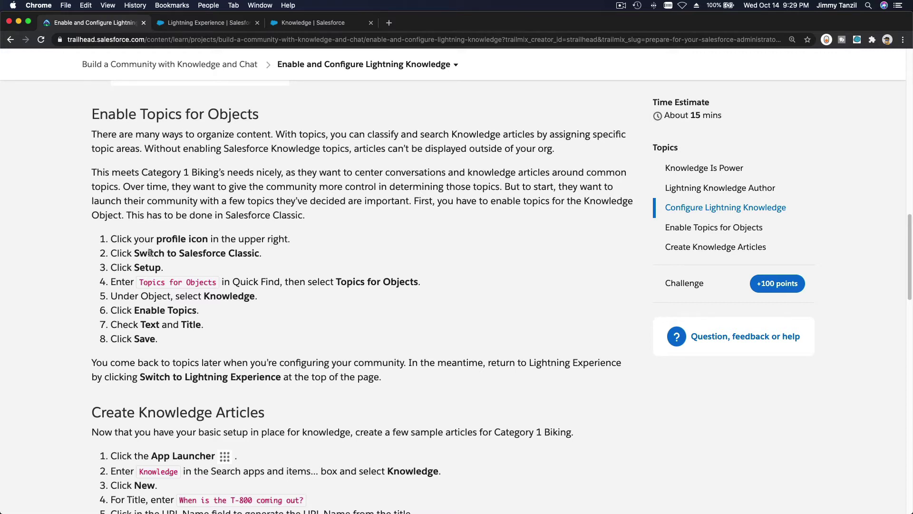
drag(93, 117, 258, 117)
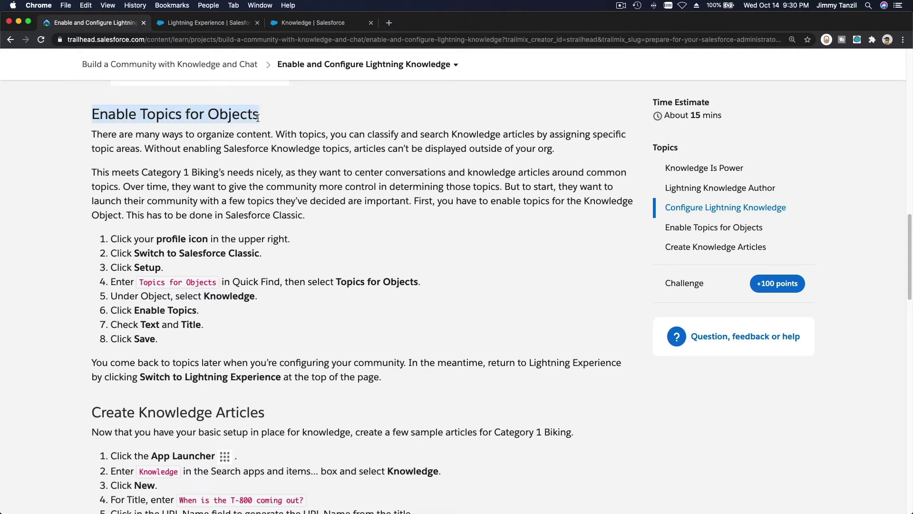
click(282, 117)
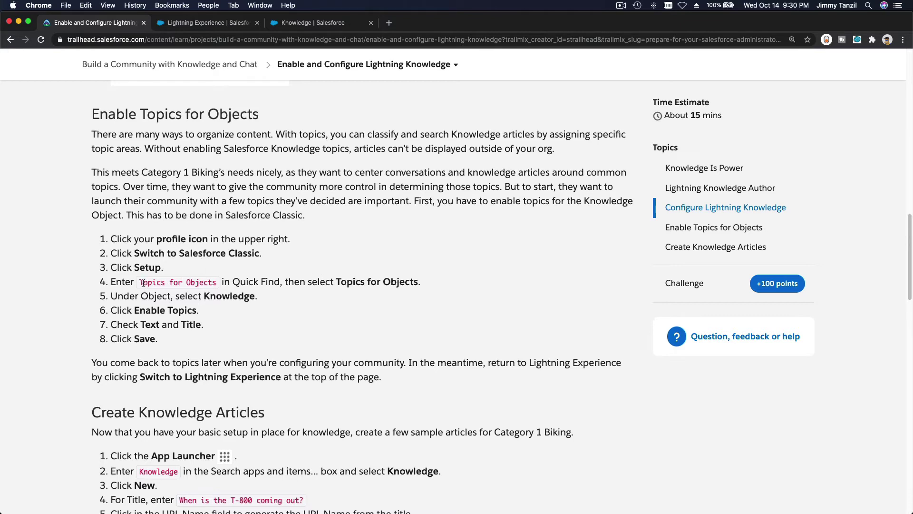
drag(143, 283, 212, 281)
triple_click(212, 281)
click(213, 281)
drag(217, 284, 139, 283)
key(super+c)
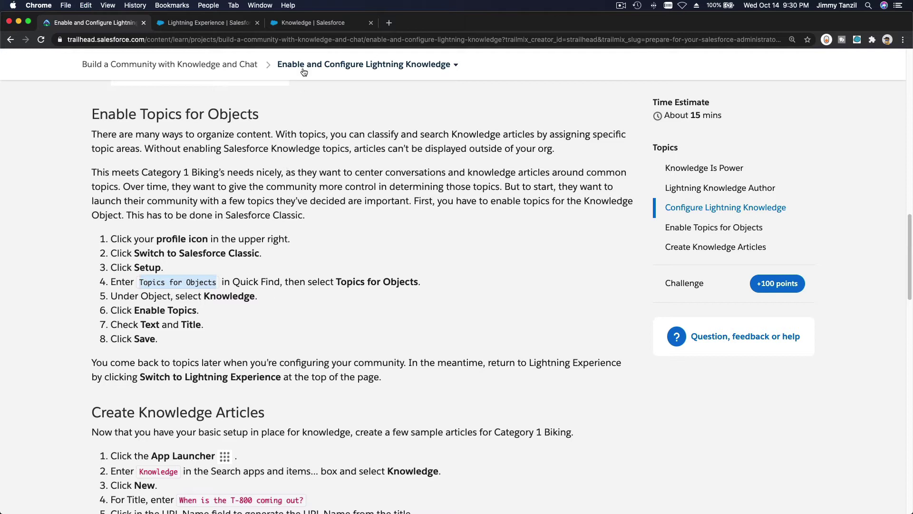
Switch the playground to Salesforce Classic, open Setup, and dismiss the readiness banner.
click(302, 24)
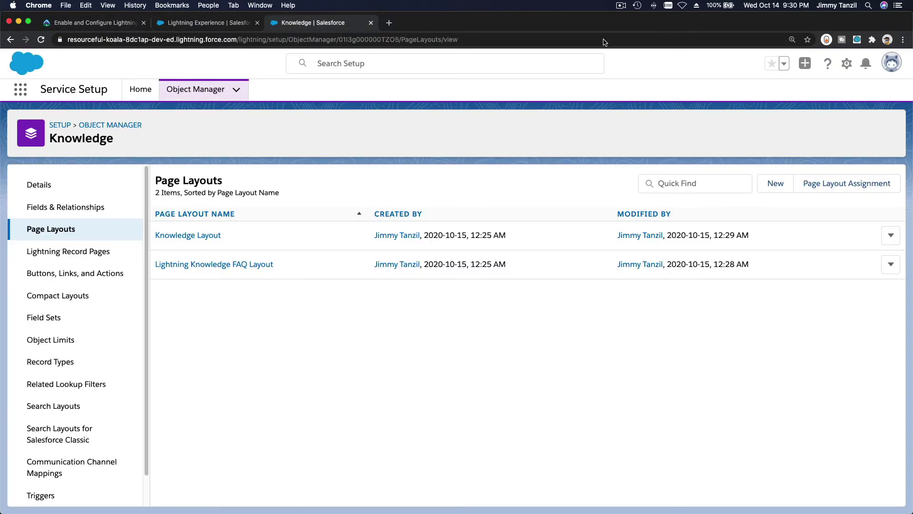
click(892, 66)
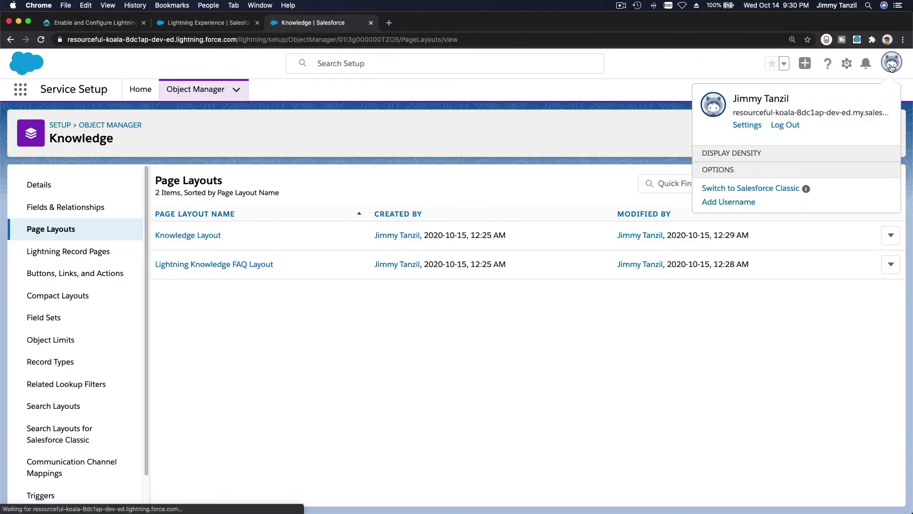
click(789, 412)
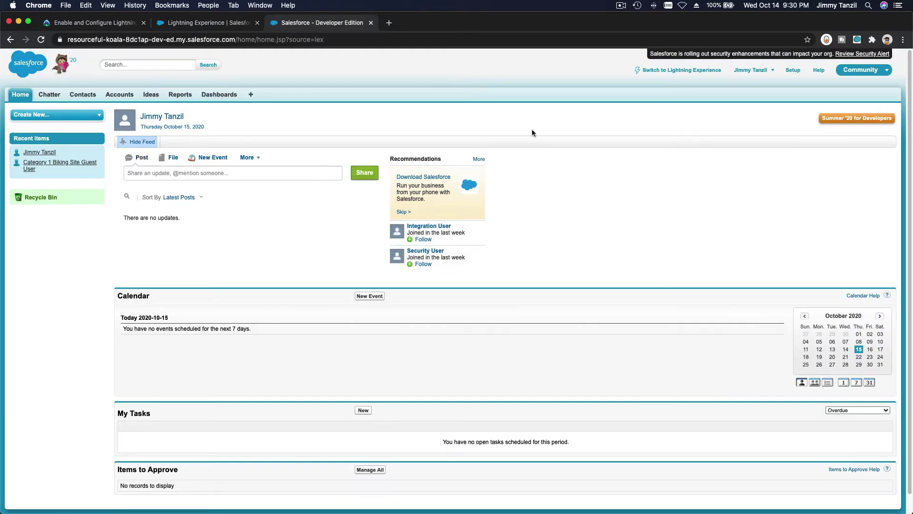
click(792, 71)
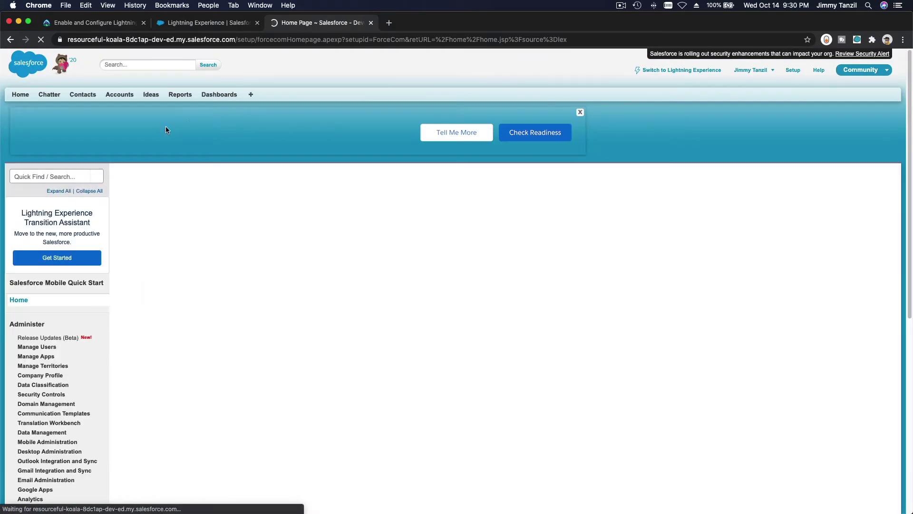
click(580, 112)
Search Setup for "Topics for Objects" and open the Topics for Objects settings.
click(64, 117)
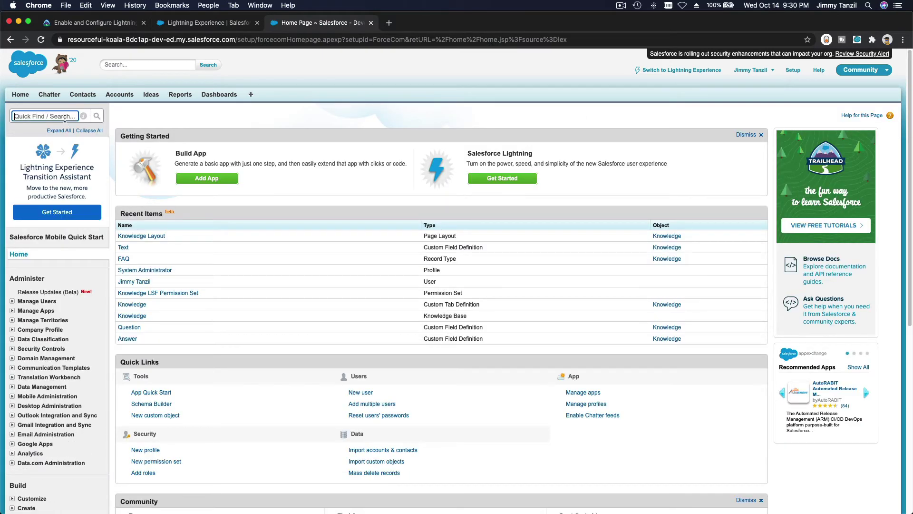
key(super+v)
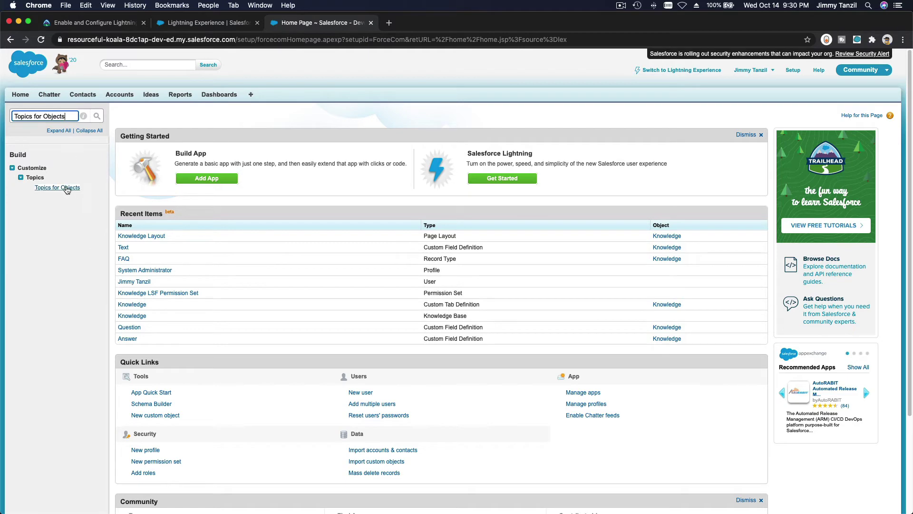
click(65, 189)
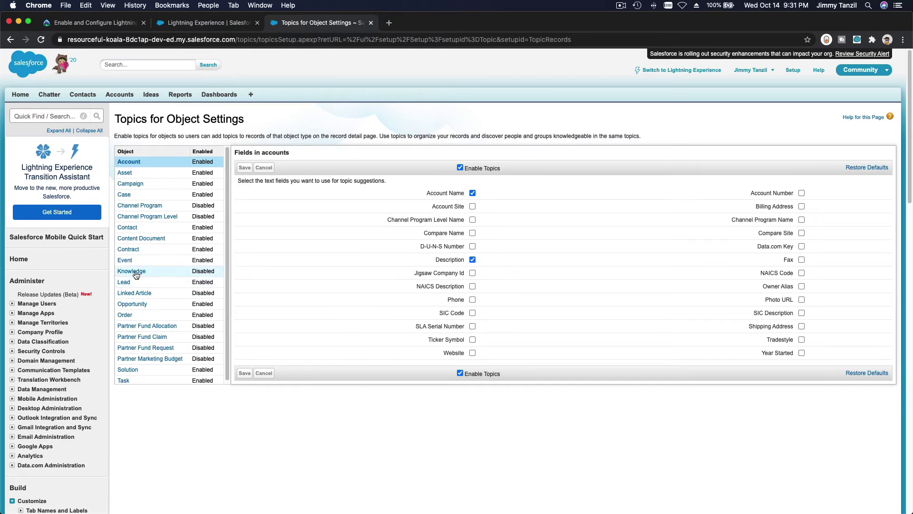
Enable topics for the Knowledge object using the Text and Title fields, save, and return to the Trailhead instructions.
click(152, 270)
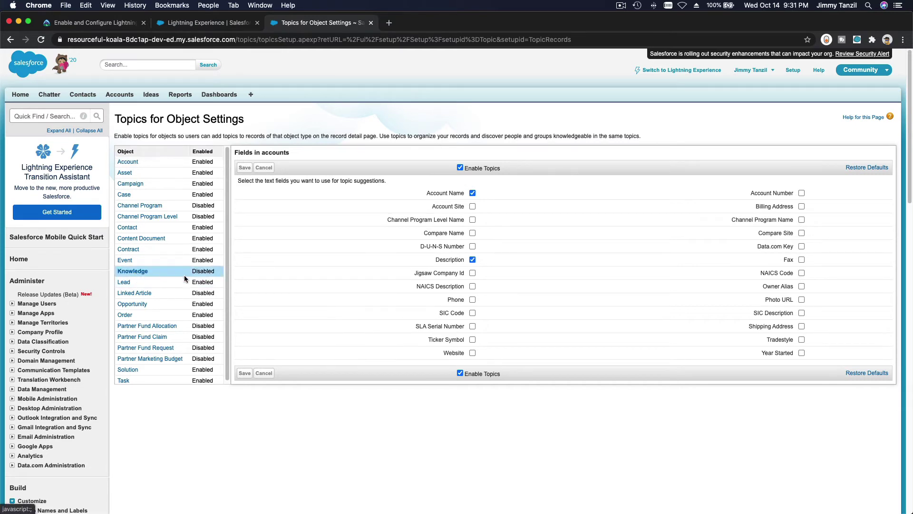
click(455, 167)
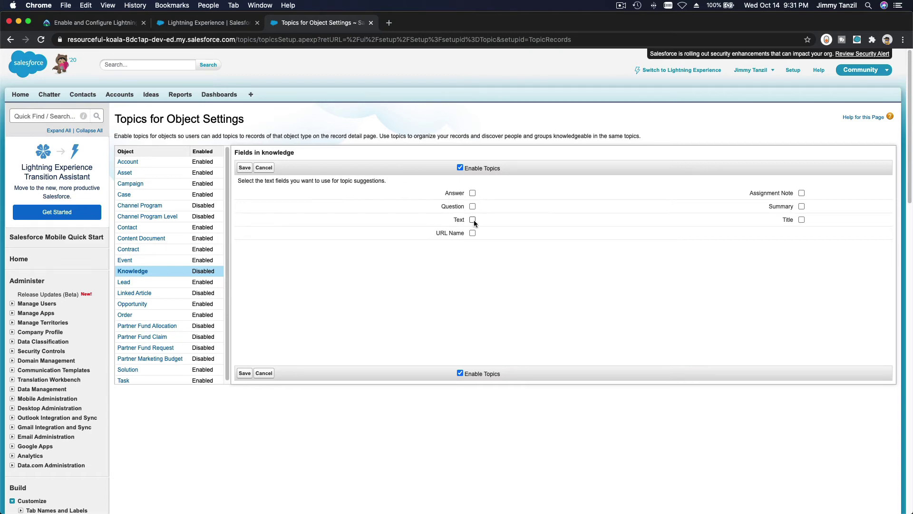
click(86, 24)
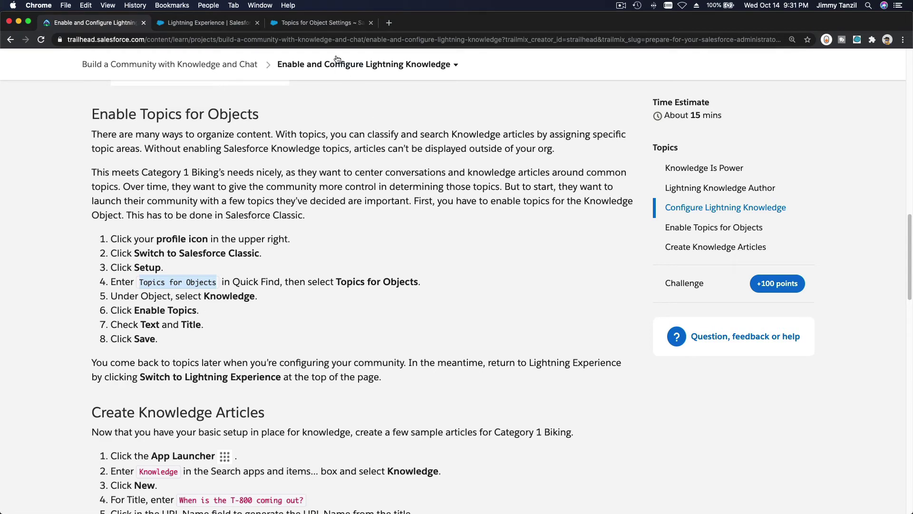
triple_click(157, 328)
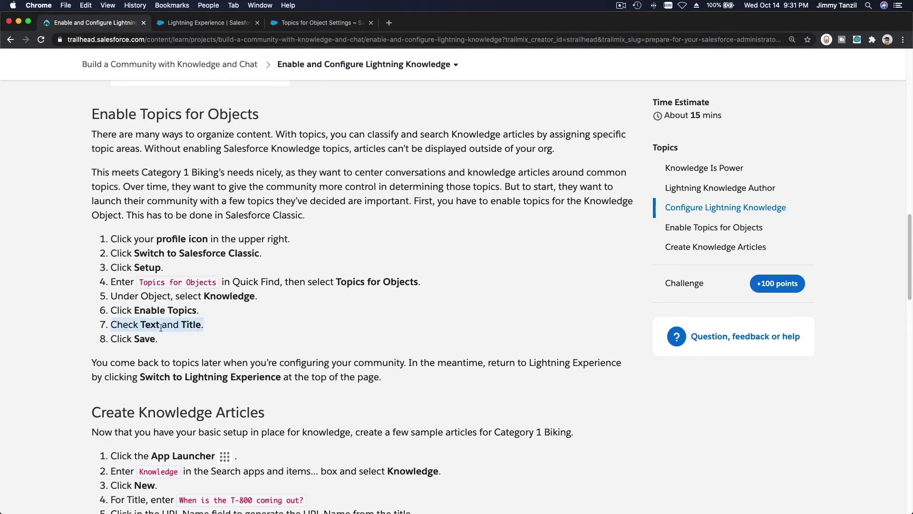
click(306, 24)
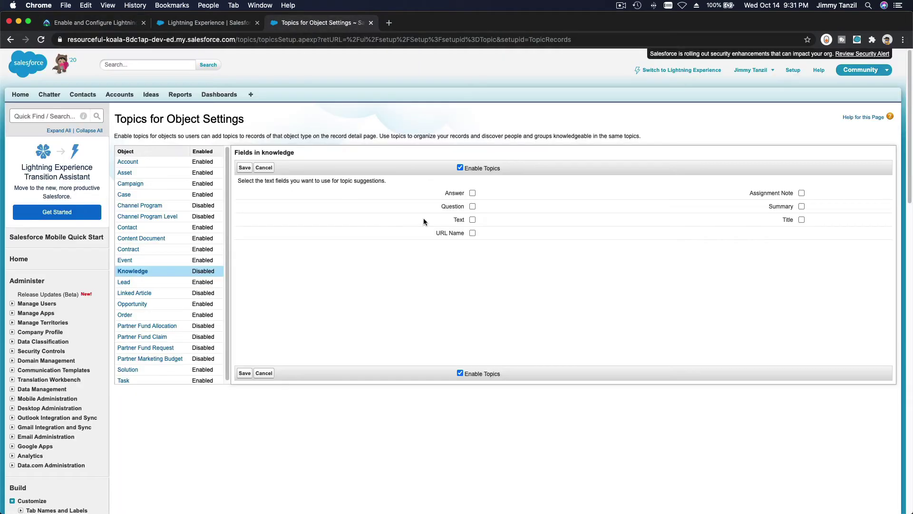
click(472, 220)
click(244, 373)
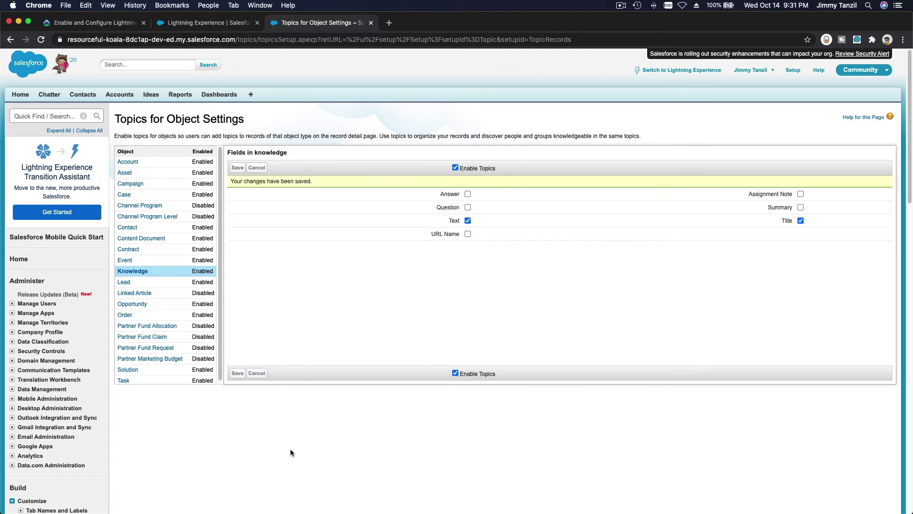
click(74, 23)
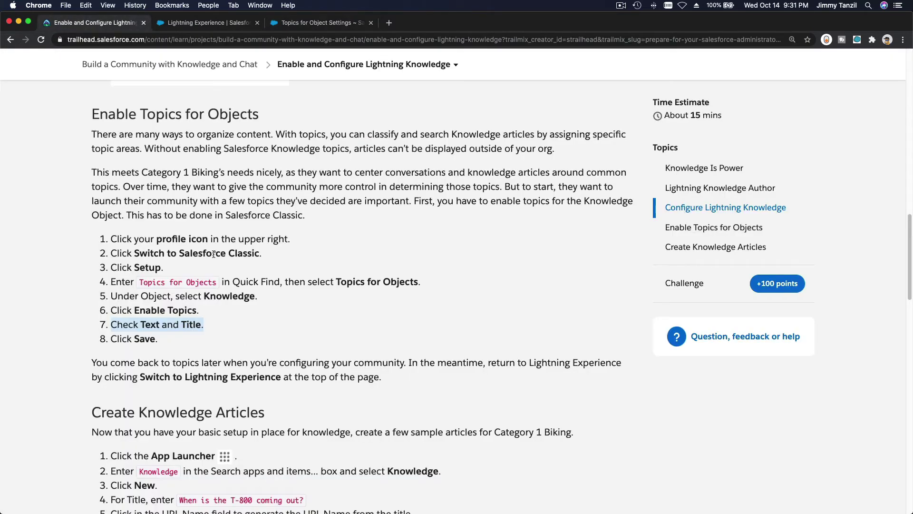
Copy the first article title, "When is the T-800 coming out?", from the Create Knowledge Articles section of the Trailhead instructions.
scroll(380, 352, down, 5)
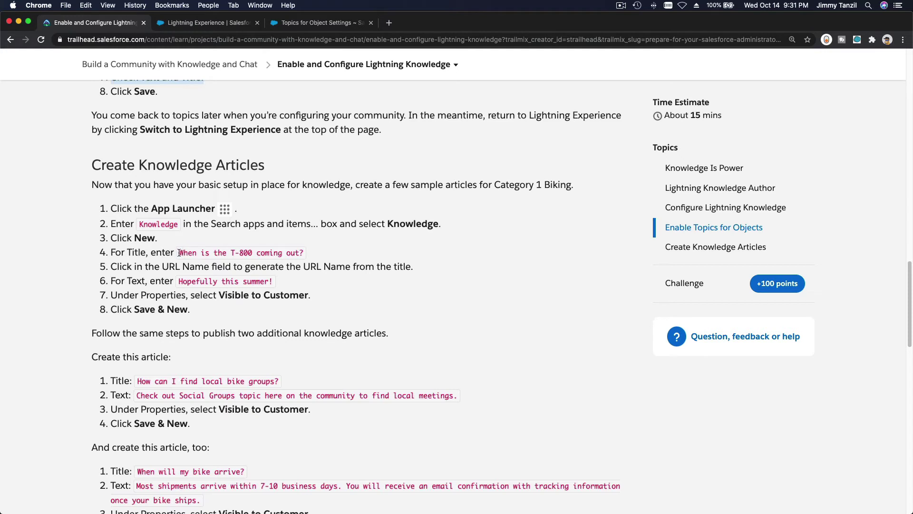
drag(181, 251, 253, 251)
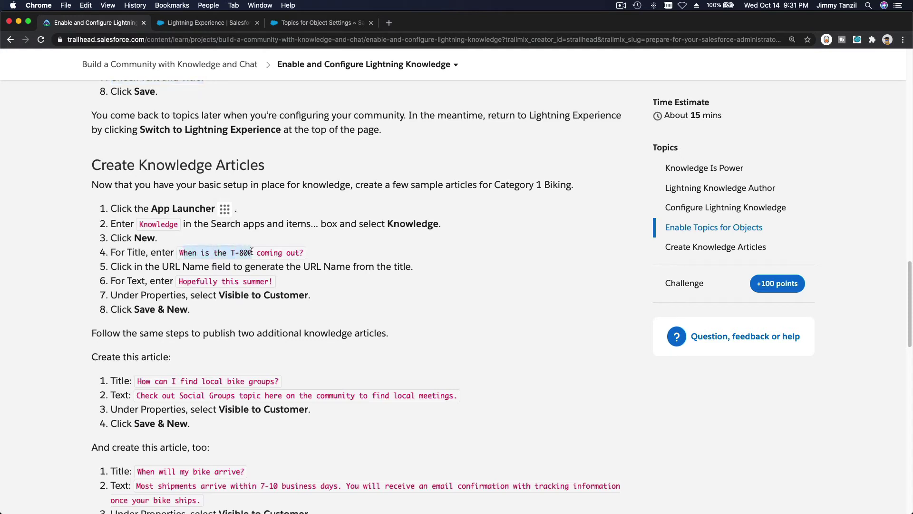
click(253, 251)
triple_click(253, 251)
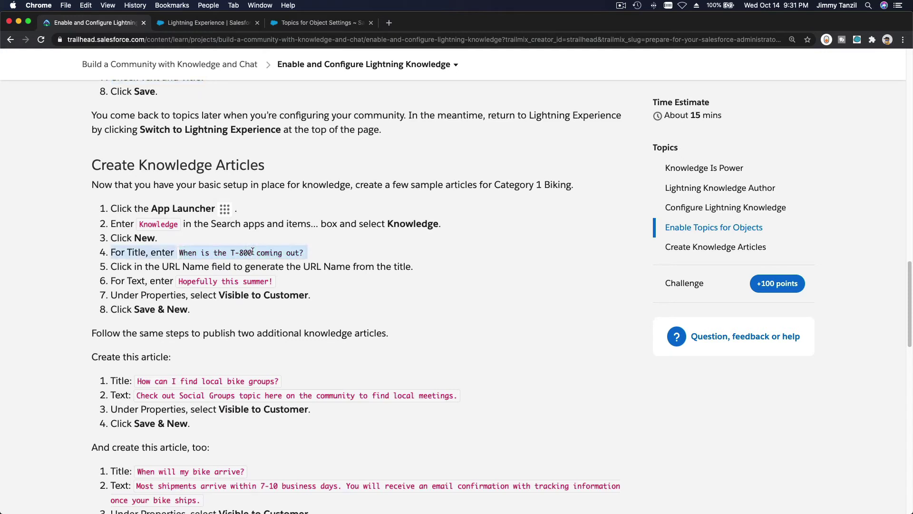
click(193, 251)
drag(181, 251, 302, 252)
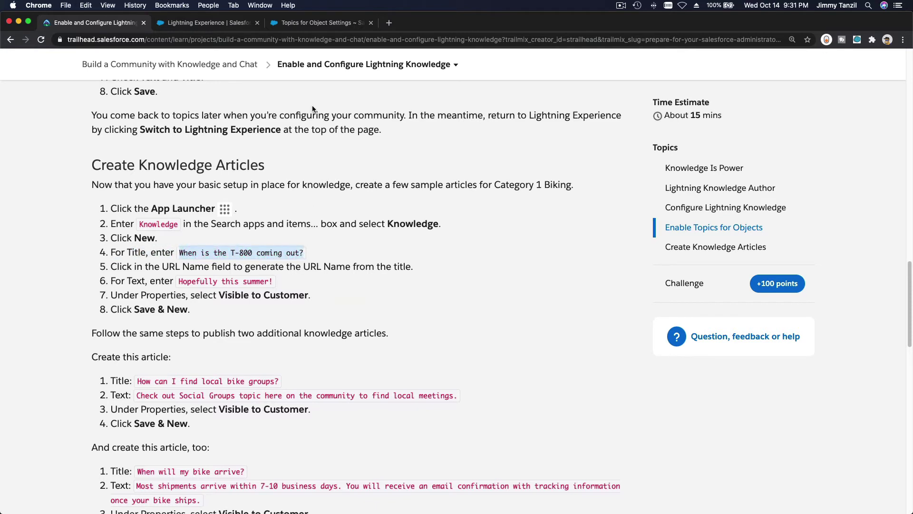
Switch the playground back to Lightning Experience, find and open Knowledge through the App Launcher, and dismiss the pinned lists tip.
click(316, 24)
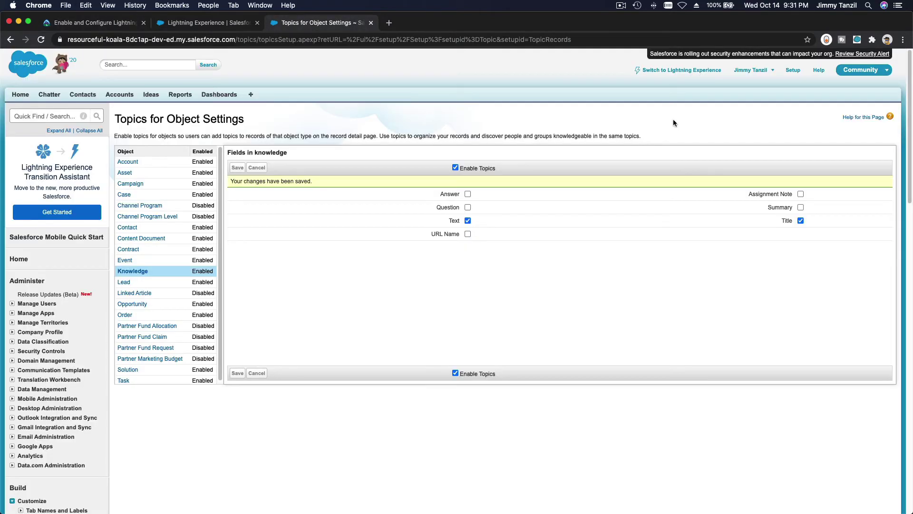
click(672, 71)
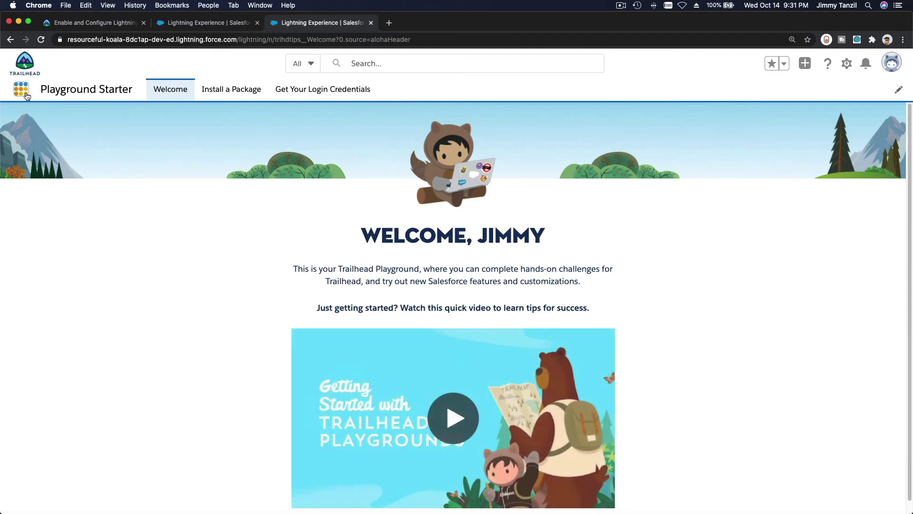
click(21, 89)
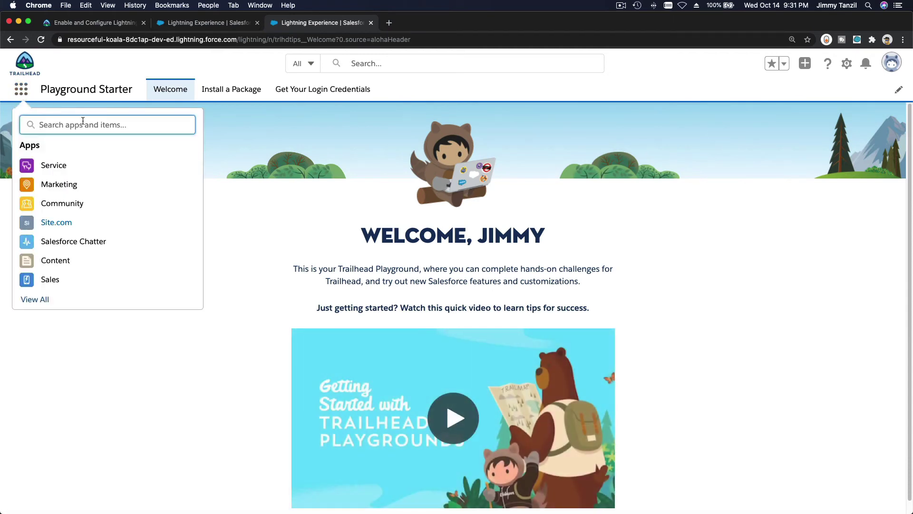
text(Know)
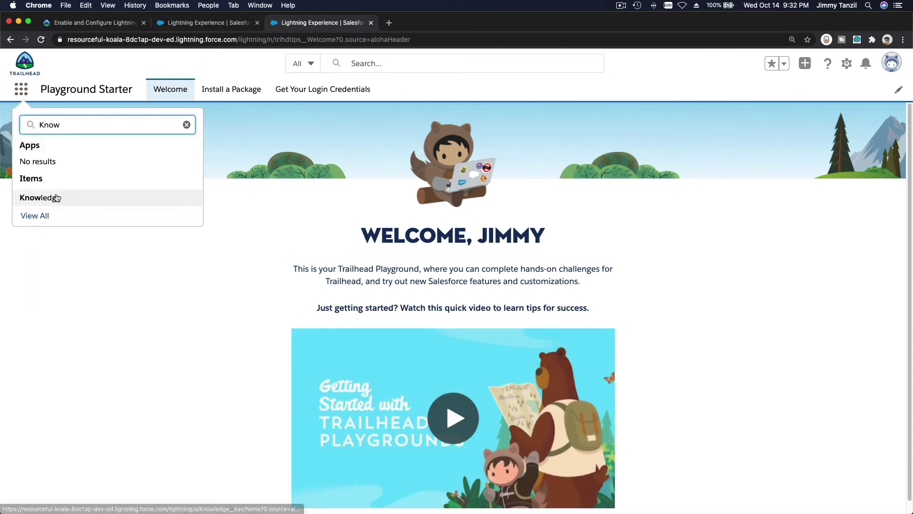
click(71, 200)
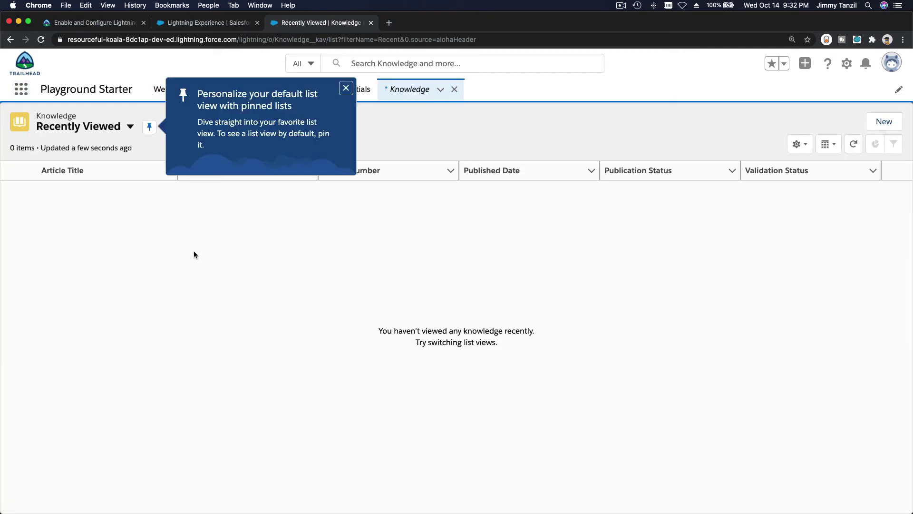
click(346, 89)
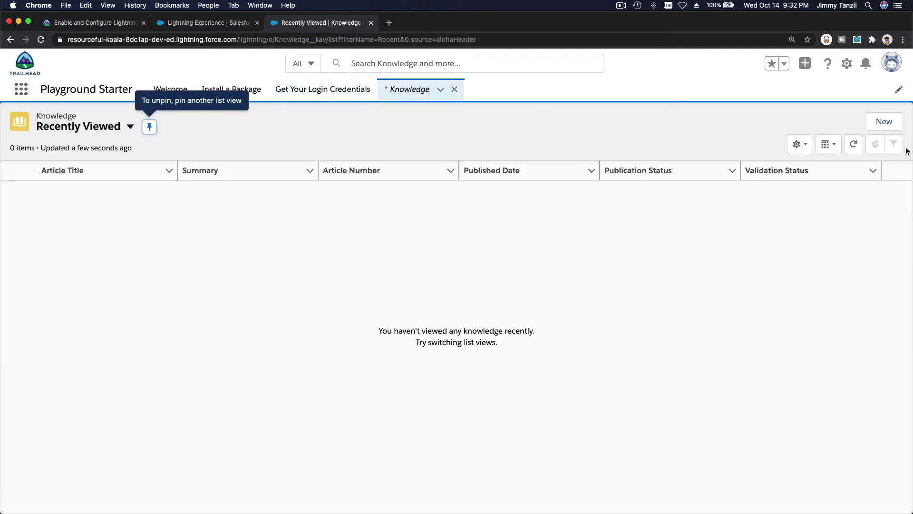
Start a new Knowledge article titled "When is the T-800 coming out?" and let the URL Name be generated from the title.
click(886, 123)
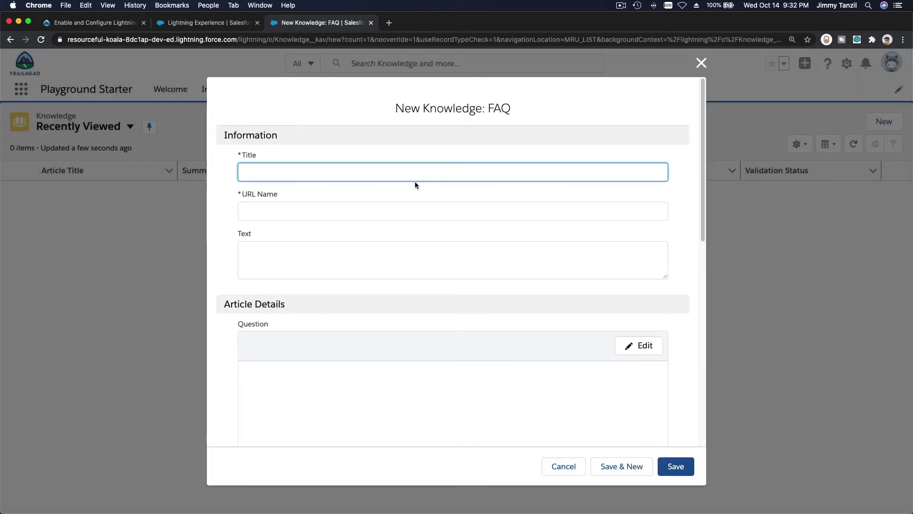
text(When is the T-800 coming out?)
key(Tab)
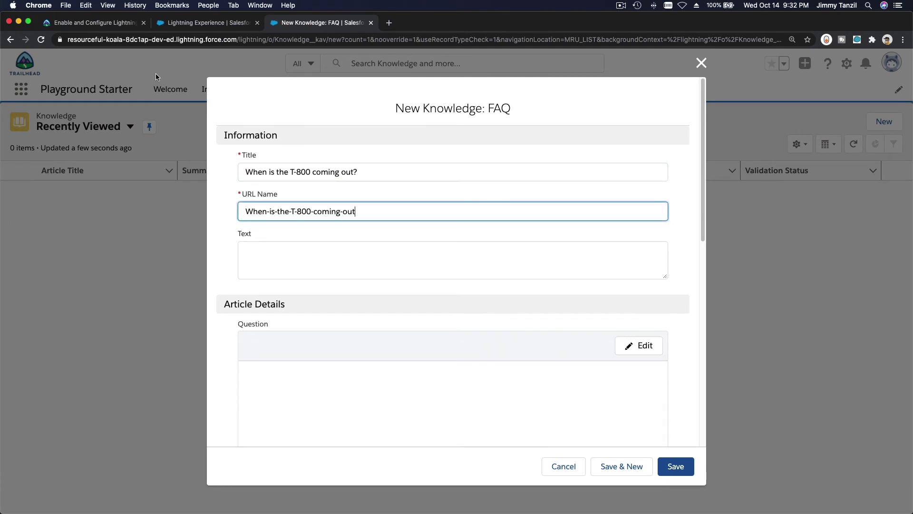
key(Tab)
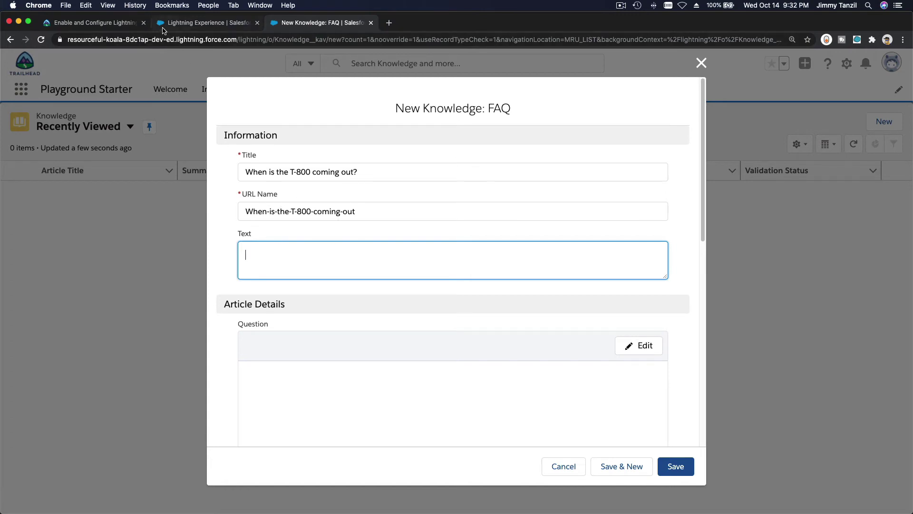
Copy "Hopefully this summer!" from the Trailhead instructions into the Text field of the T-800 article.
click(119, 25)
triple_click(208, 280)
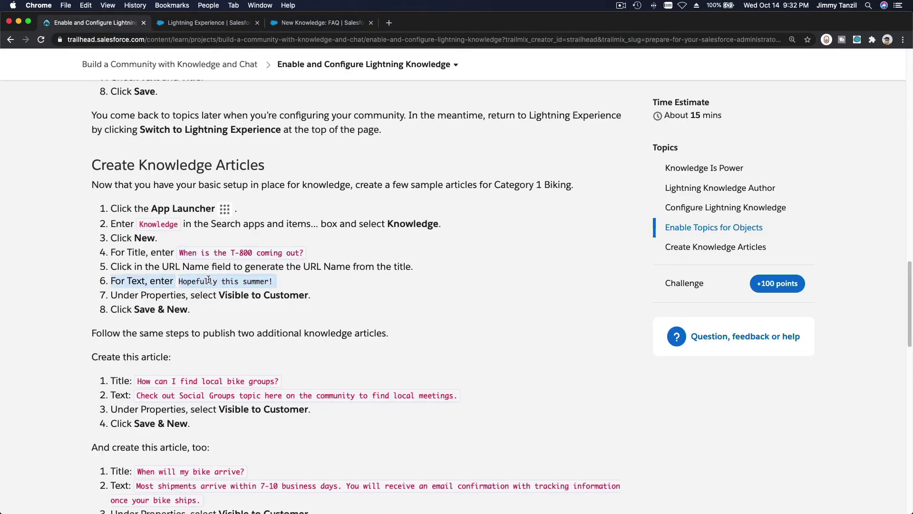
click(185, 280)
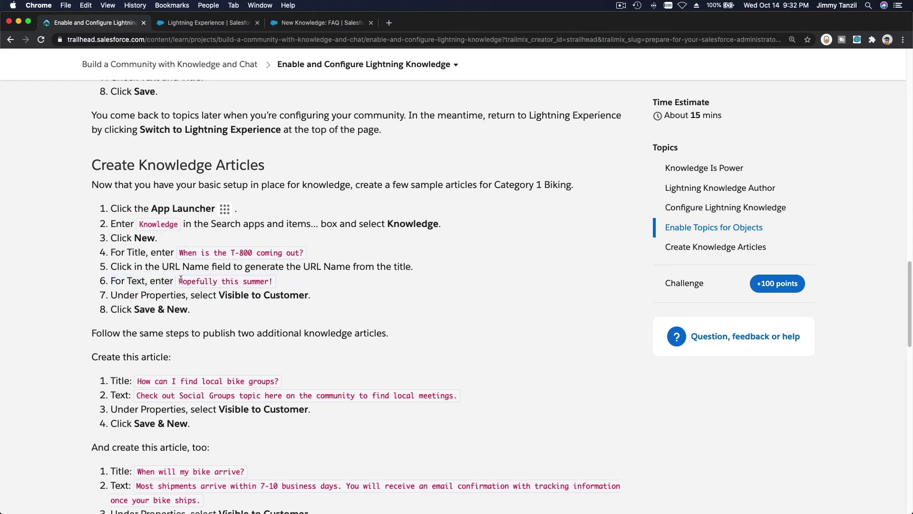
drag(181, 280, 274, 282)
key(super+c)
click(229, 281)
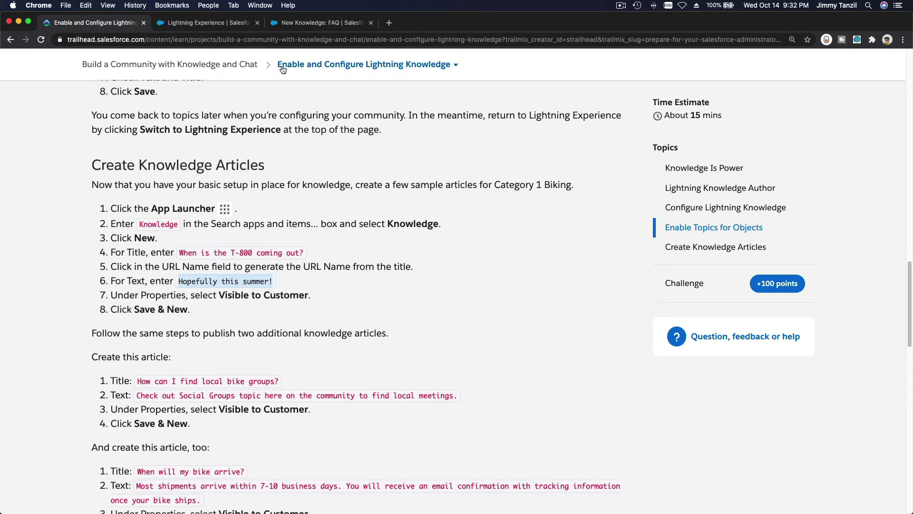
click(285, 22)
key(super+v)
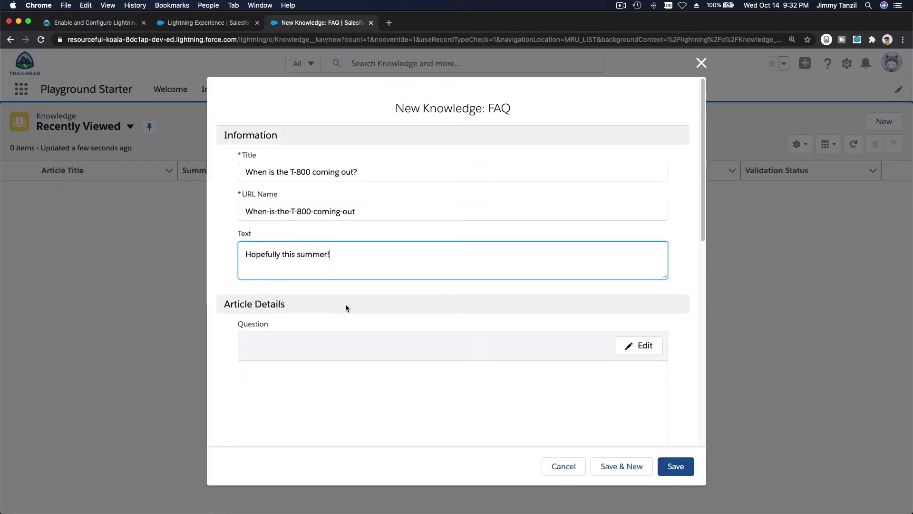
Save the T-800 article and start another new Knowledge article.
scroll(420, 286, down, 4)
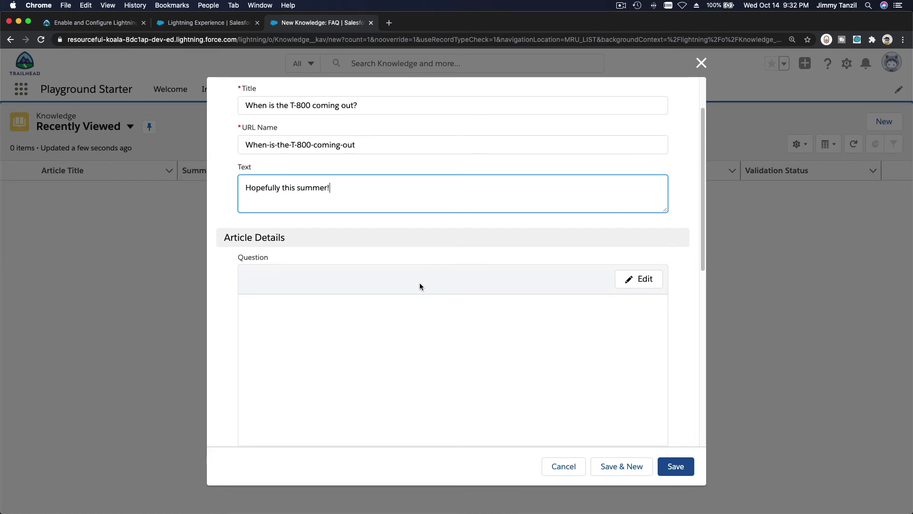
scroll(420, 286, down, 10)
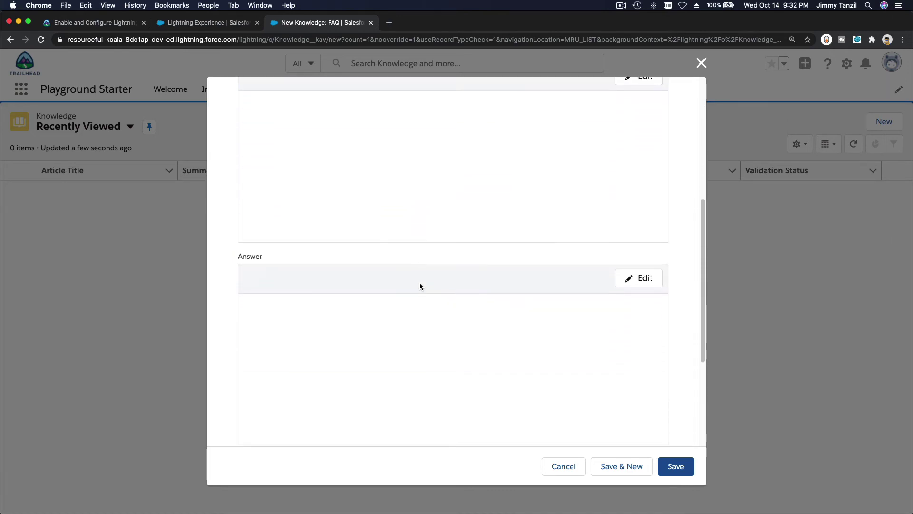
click(623, 468)
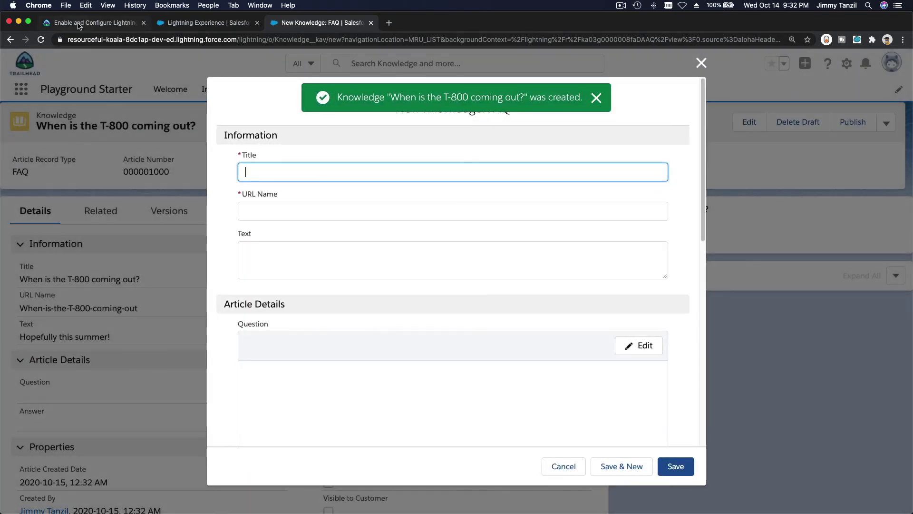
Copy the title "How can I find local bike groups?" from Trailhead into the new article and generate its URL Name.
key(super+1)
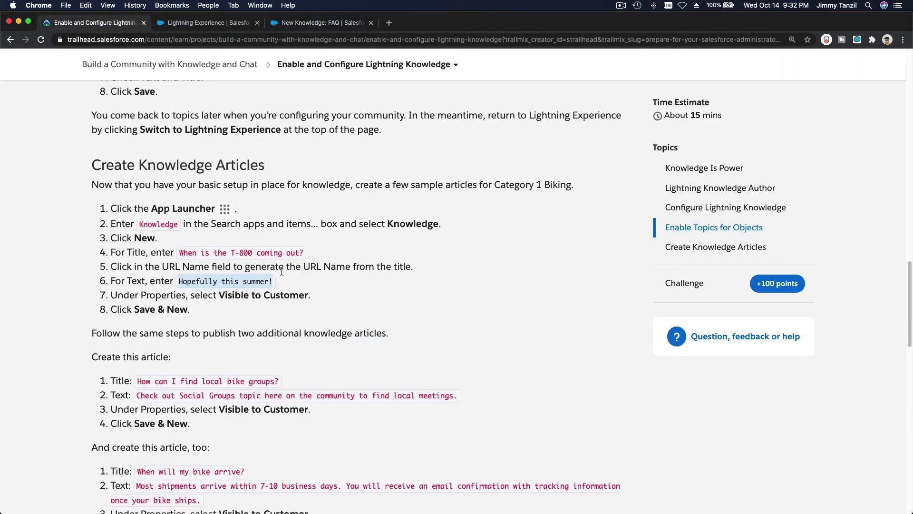
scroll(282, 272, down, 1)
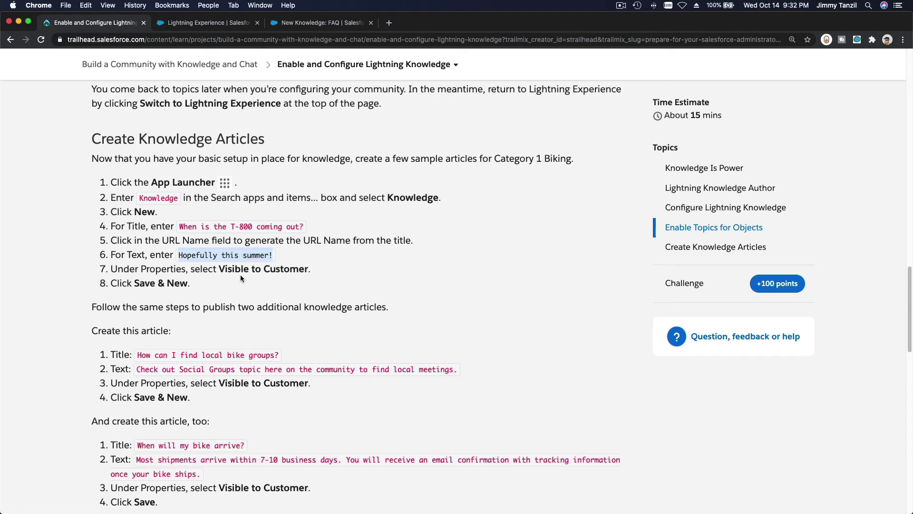
scroll(240, 279, down, 3)
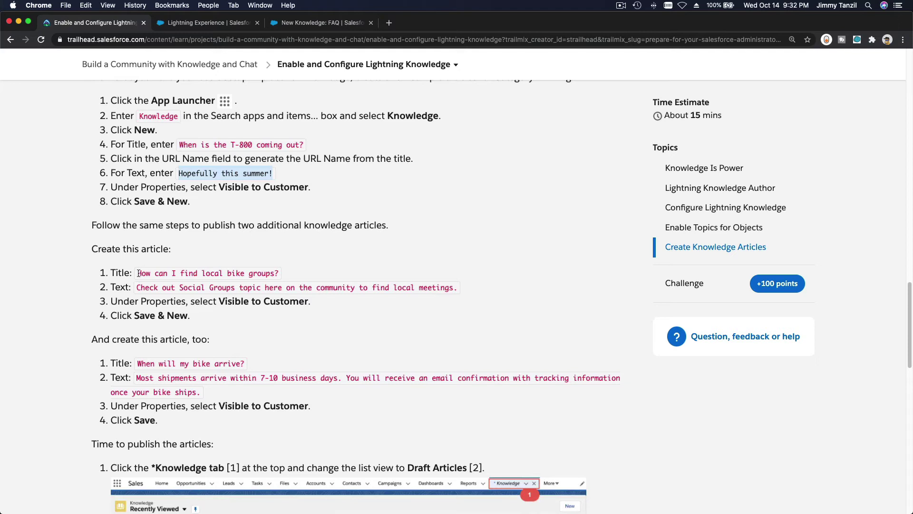
drag(137, 273, 278, 274)
key(super+c)
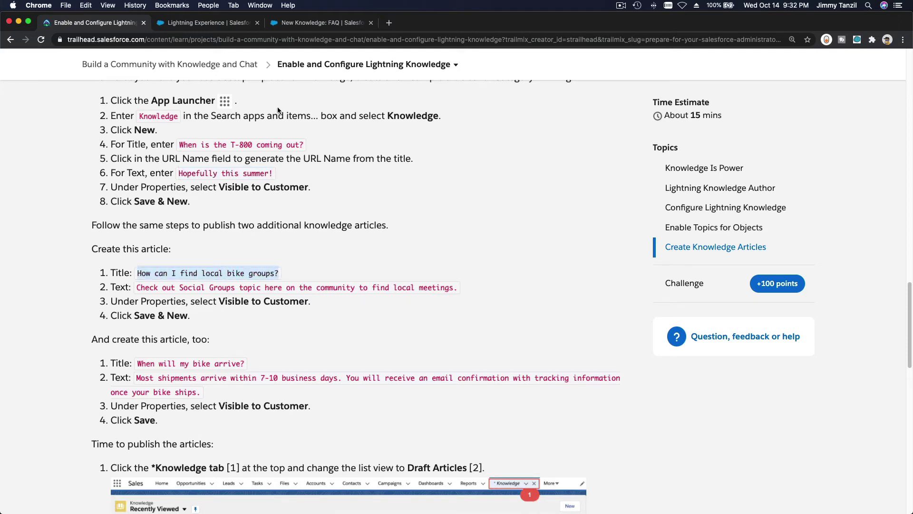
click(304, 23)
key(super+v)
key(Tab)
key(Tab)
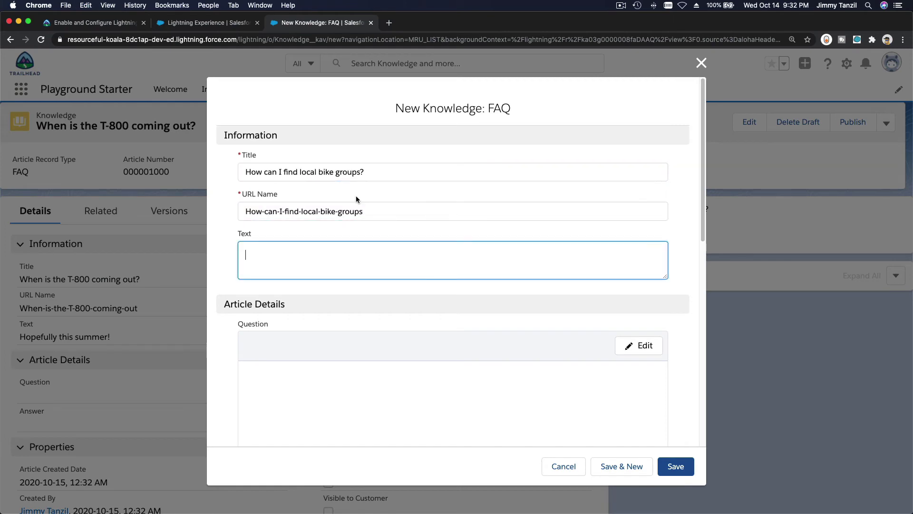
Fill the bike groups article's Text with Trailhead's "Check out Social Groups topic here on the community to find local meetings.".
click(109, 25)
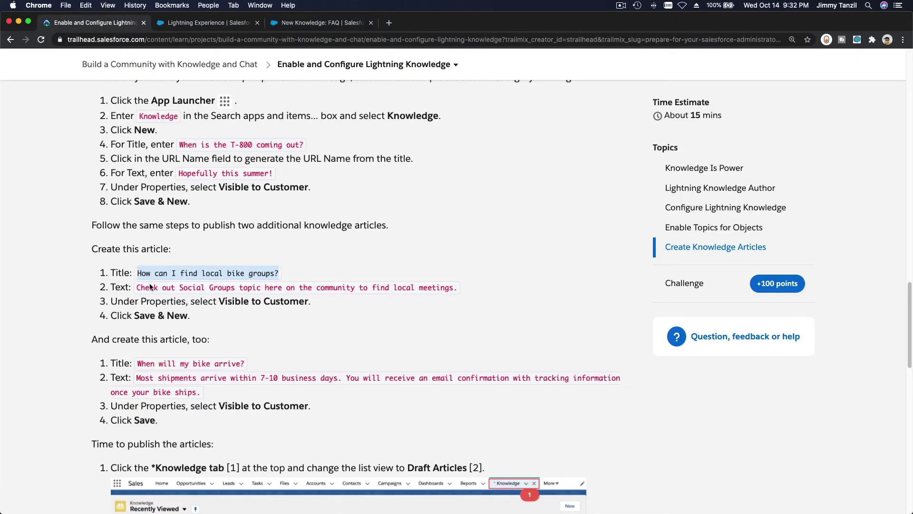
drag(138, 286, 466, 287)
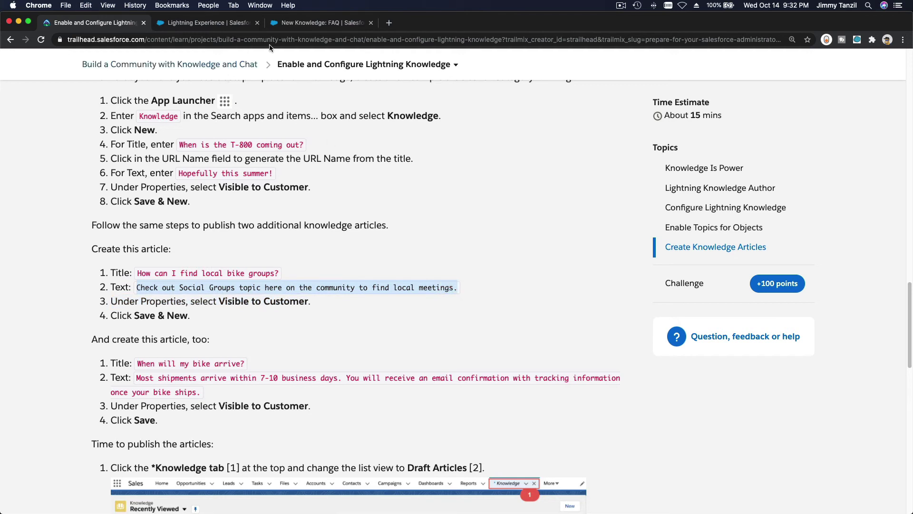
click(296, 22)
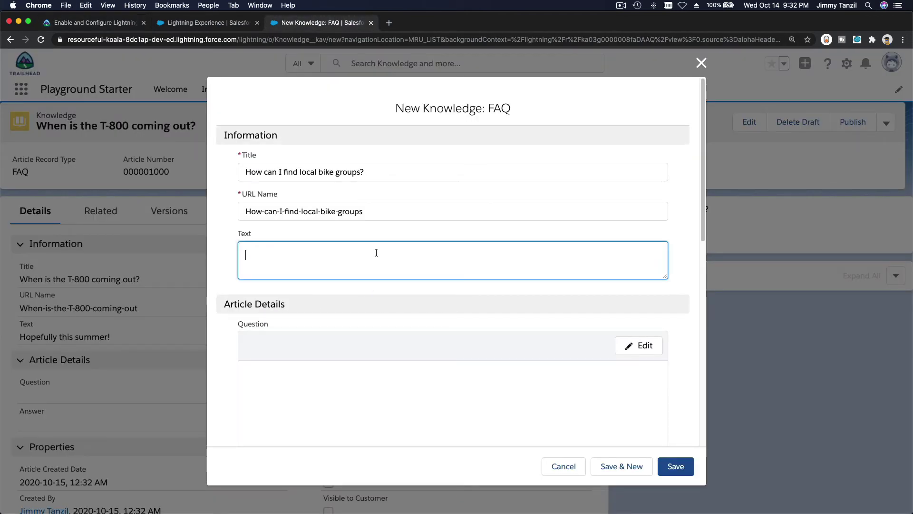
text(Check out Social Groups here on the community to find local meetings.)
Make the bike groups article Visible to Customer, save it, and start another new Knowledge article.
scroll(376, 252, down, 10)
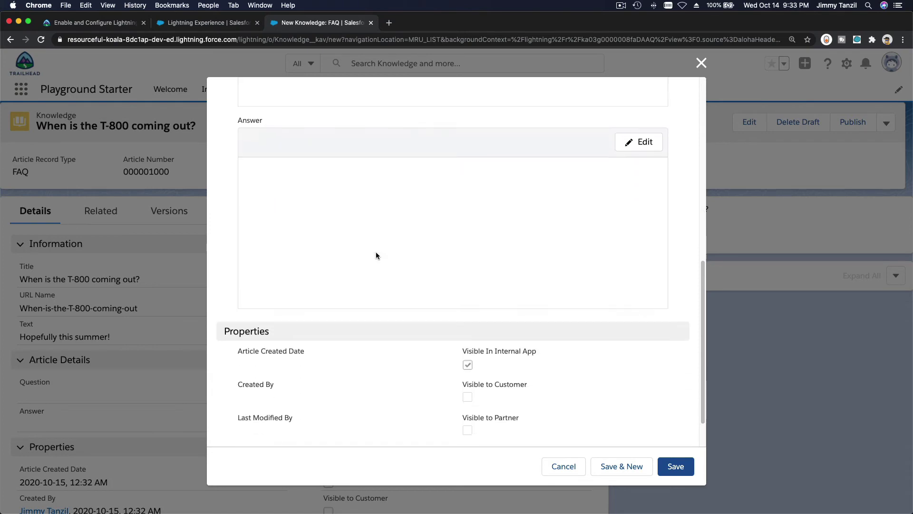
scroll(376, 253, down, 2)
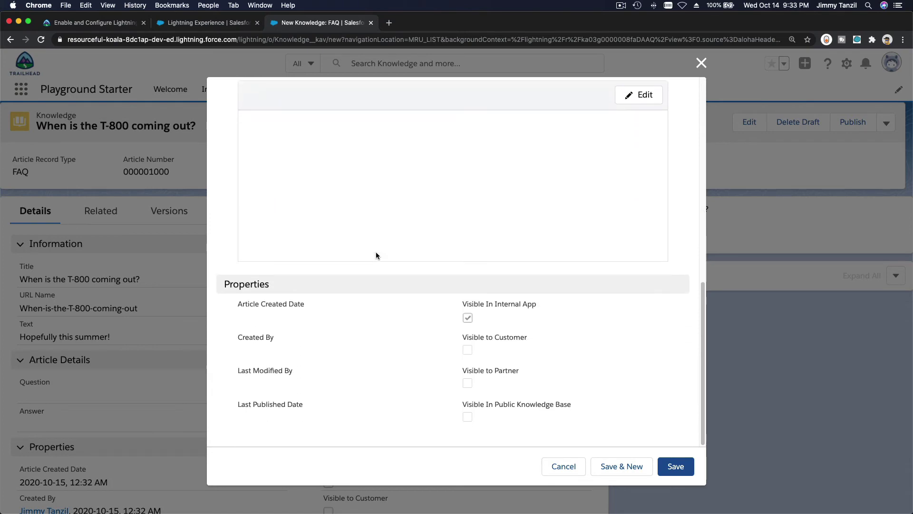
click(467, 350)
click(622, 466)
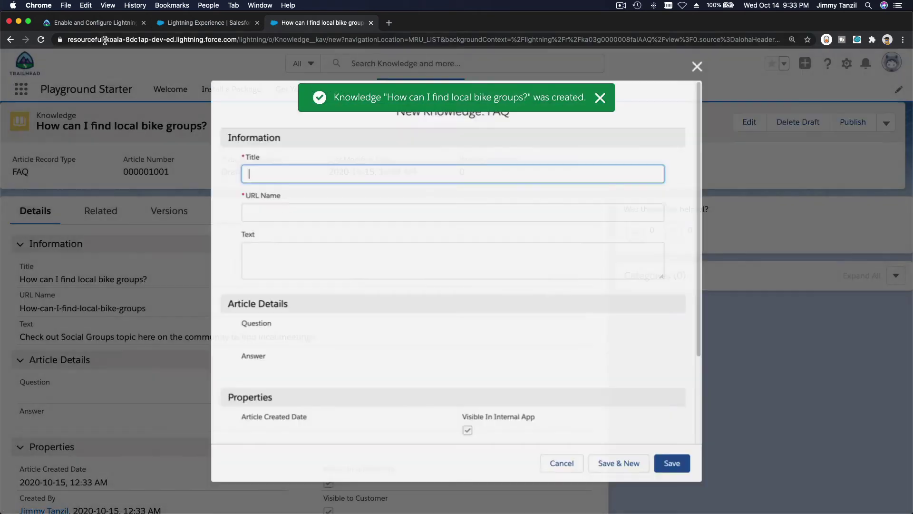
Copy the title "When will my bike arrive?" from Trailhead into the new article and generate its URL Name.
click(95, 22)
scroll(218, 323, down, 2)
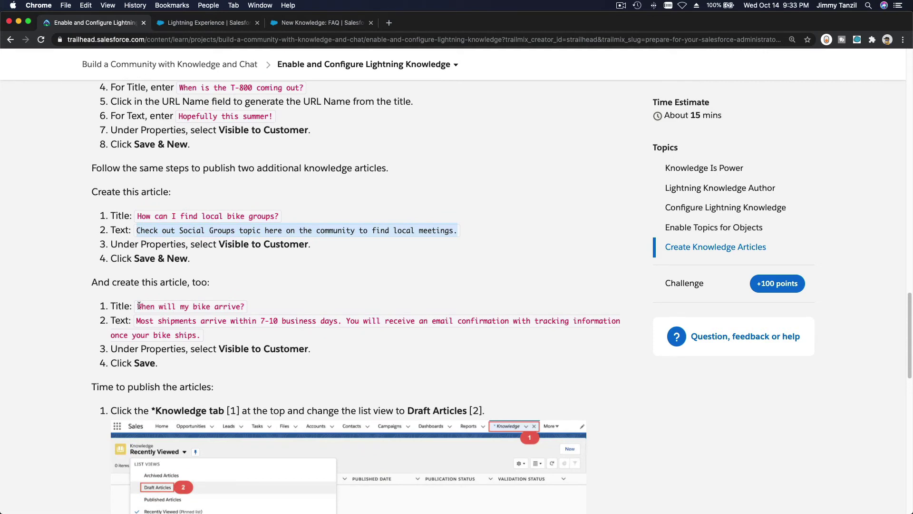
drag(139, 305, 246, 308)
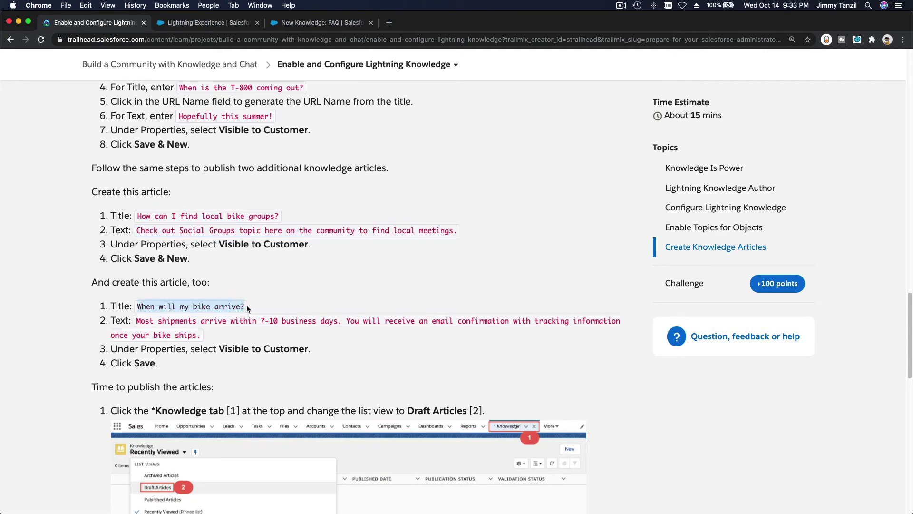
key(super+c)
click(307, 23)
key(super+v)
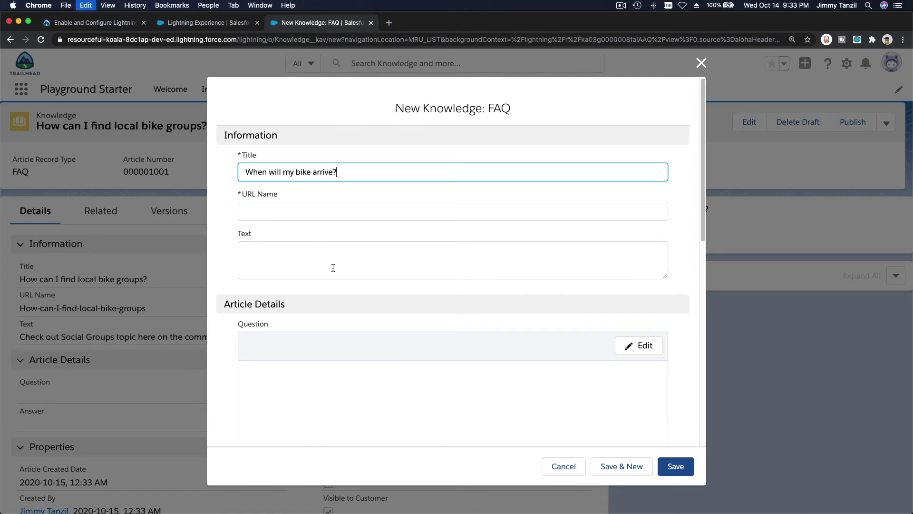
key(Tab)
key(Tab)
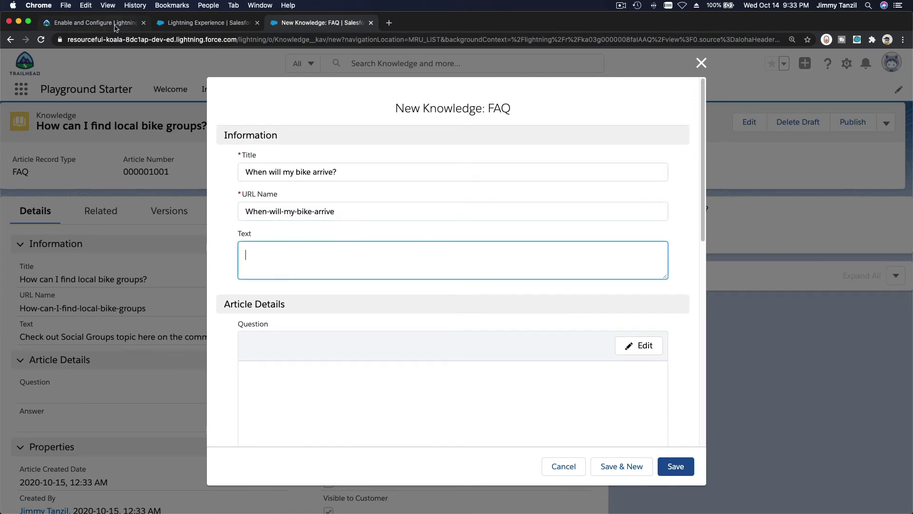
Copy Trailhead's full two-sentence text beginning "Most shipments arrive within 7-10 business days." into the bike arrival article's Text.
click(109, 26)
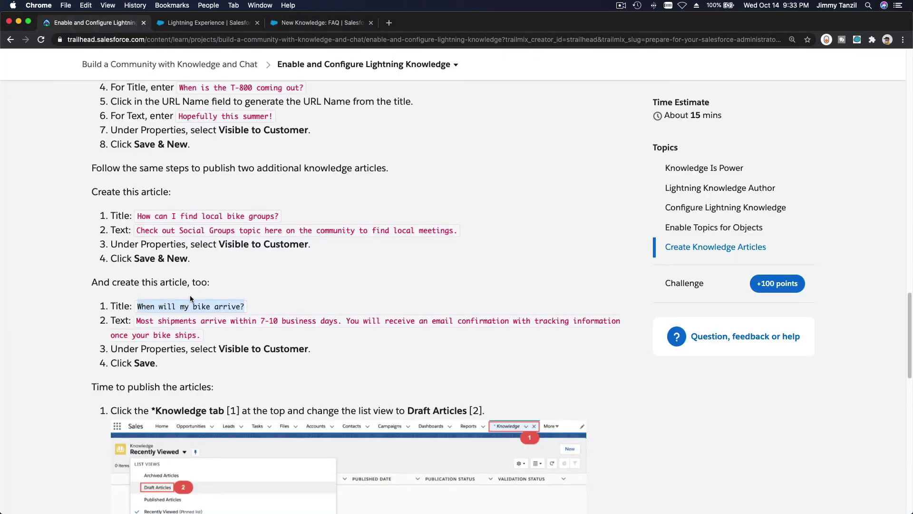
drag(137, 321, 199, 331)
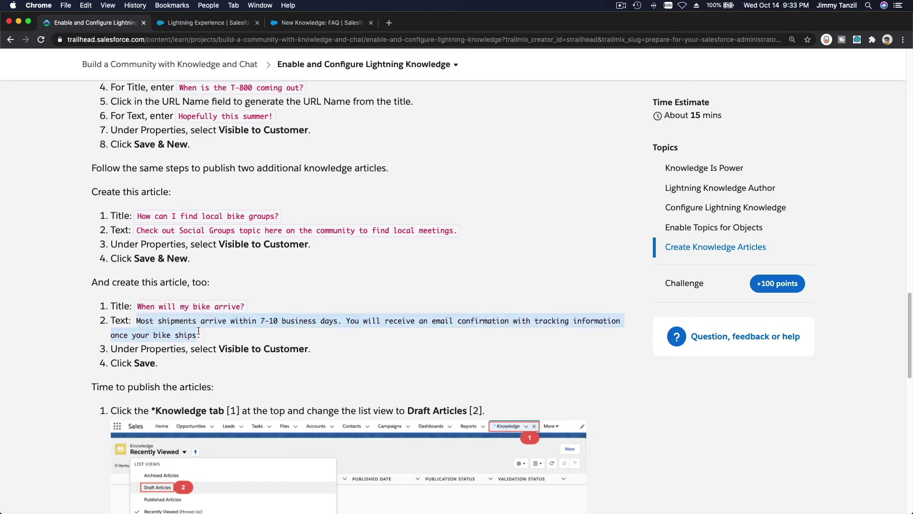
click(312, 22)
key(super+v)
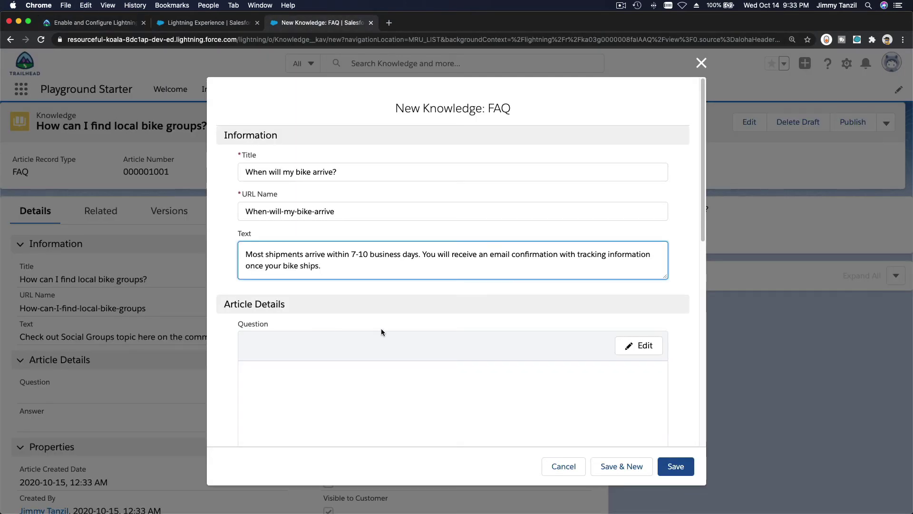
click(683, 269)
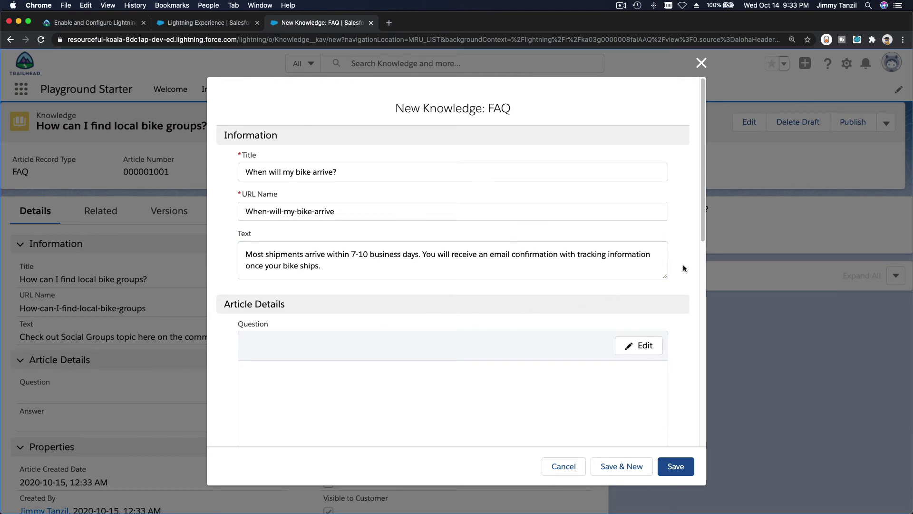
Make the "When will my bike arrive?" article Visible to Customer and save it.
scroll(683, 269, down, 10)
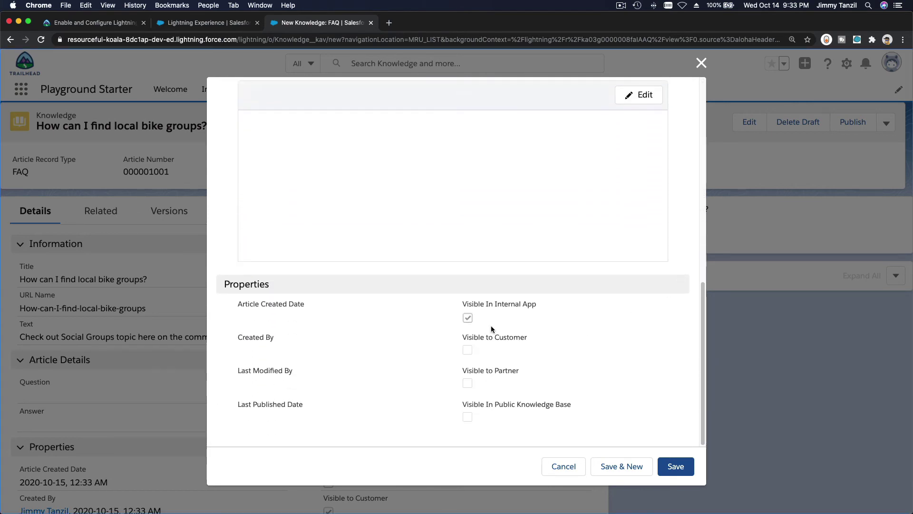
click(468, 349)
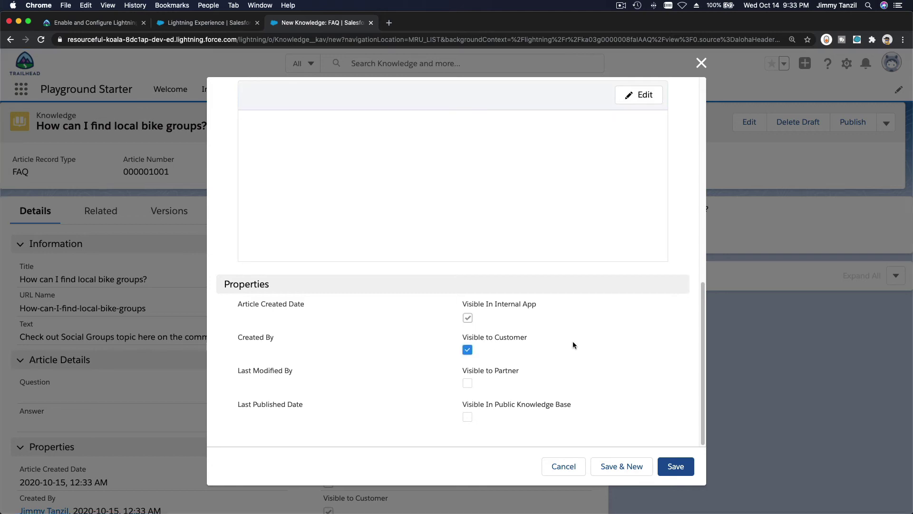
click(677, 471)
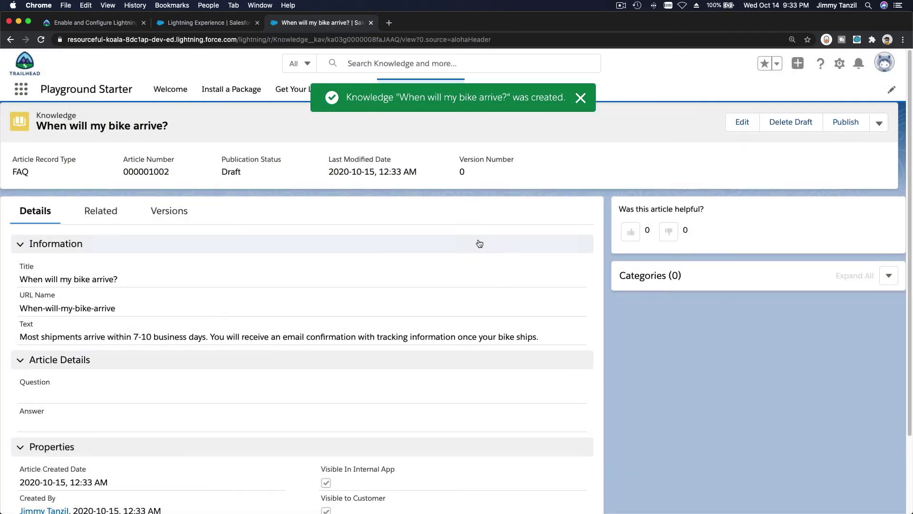
click(583, 99)
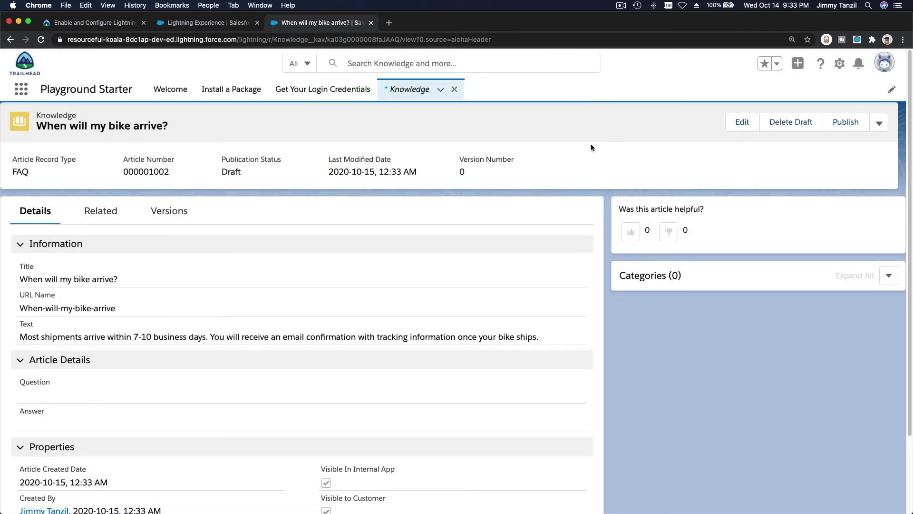
Check the Visible to Customer setting of the "How can I find local bike groups?" draft without editing the article.
click(412, 96)
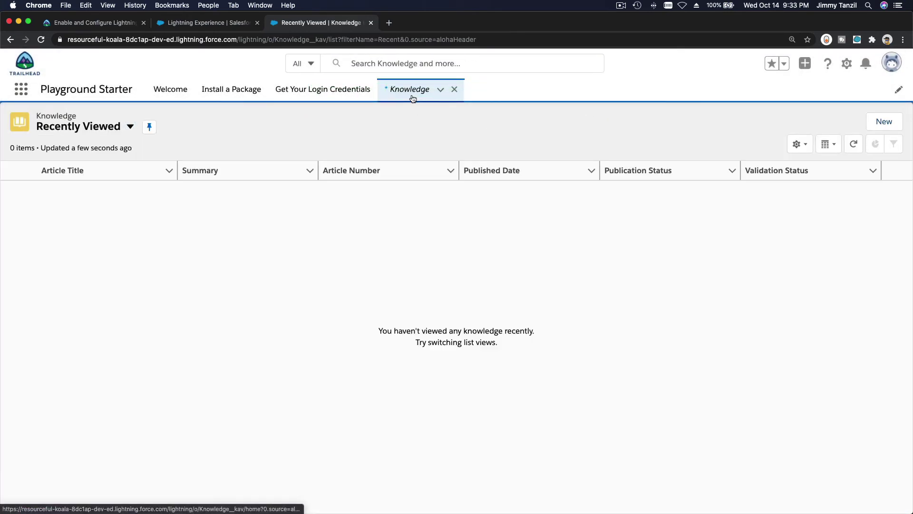
click(129, 126)
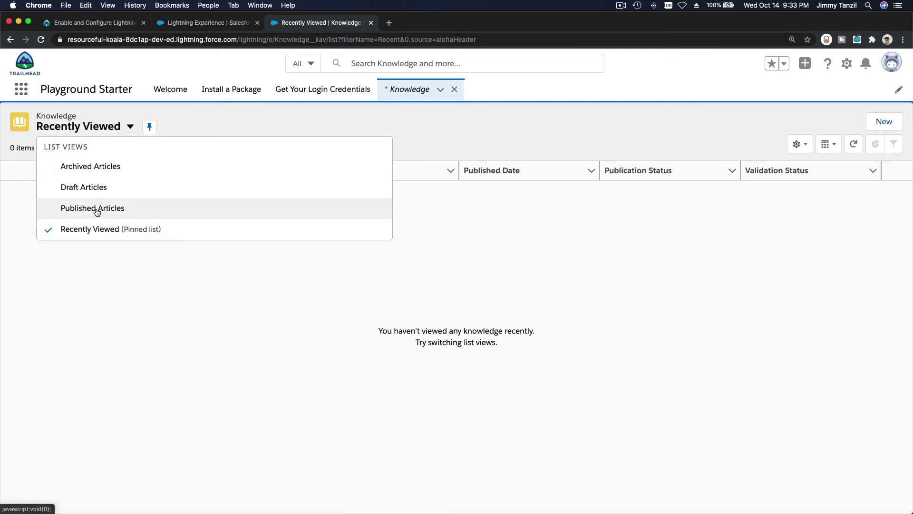
click(79, 187)
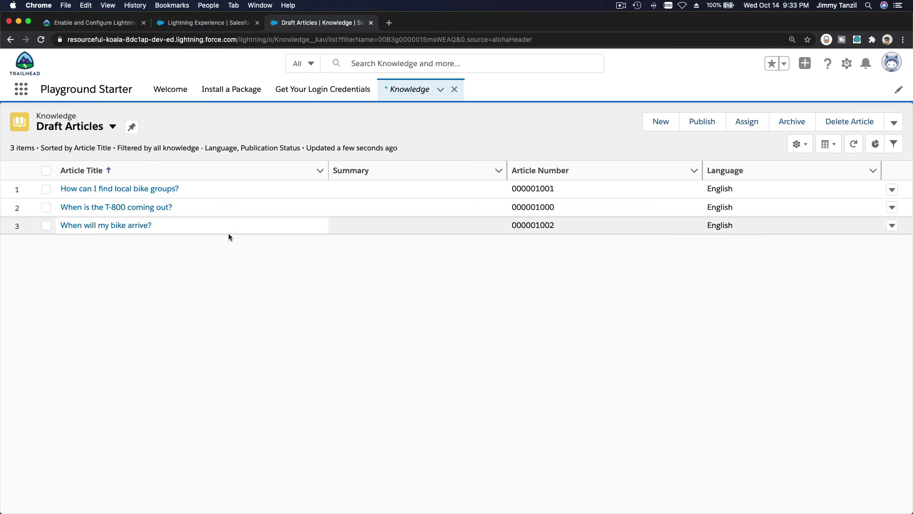
click(174, 190)
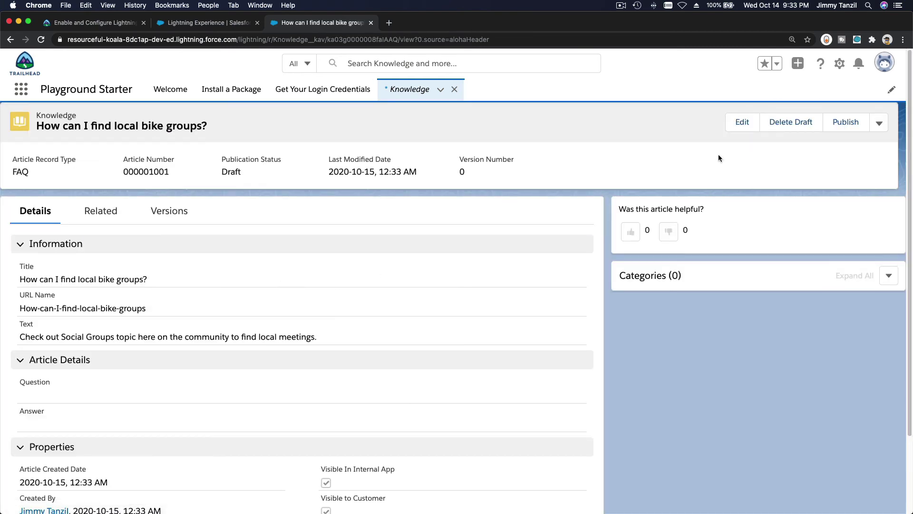
click(741, 123)
scroll(497, 255, down, 10)
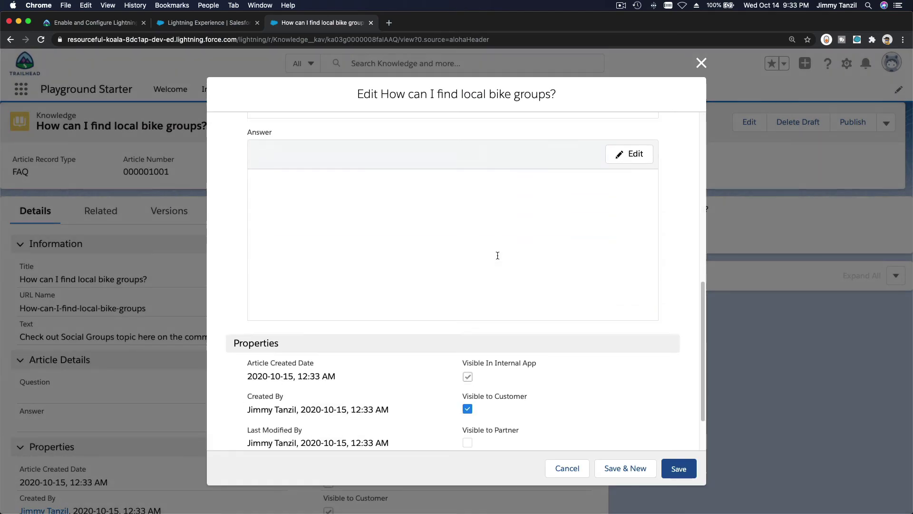
scroll(497, 255, down, 3)
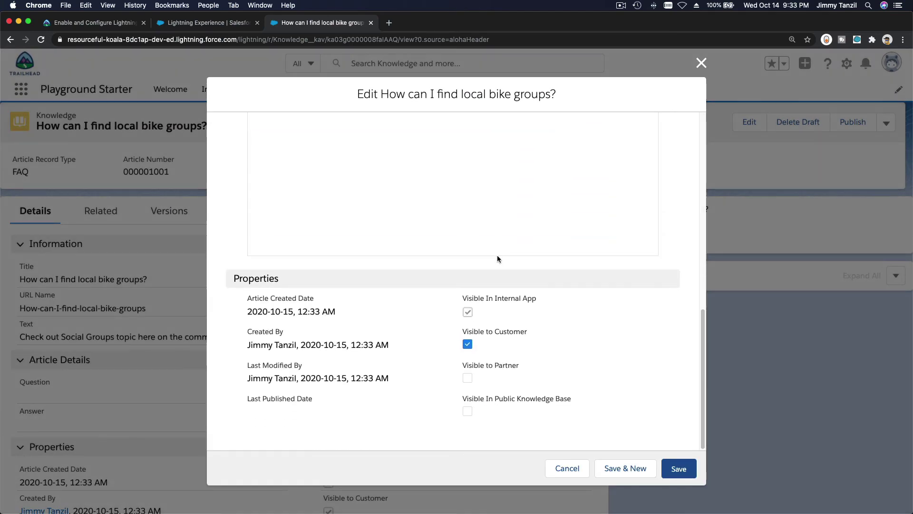
click(563, 469)
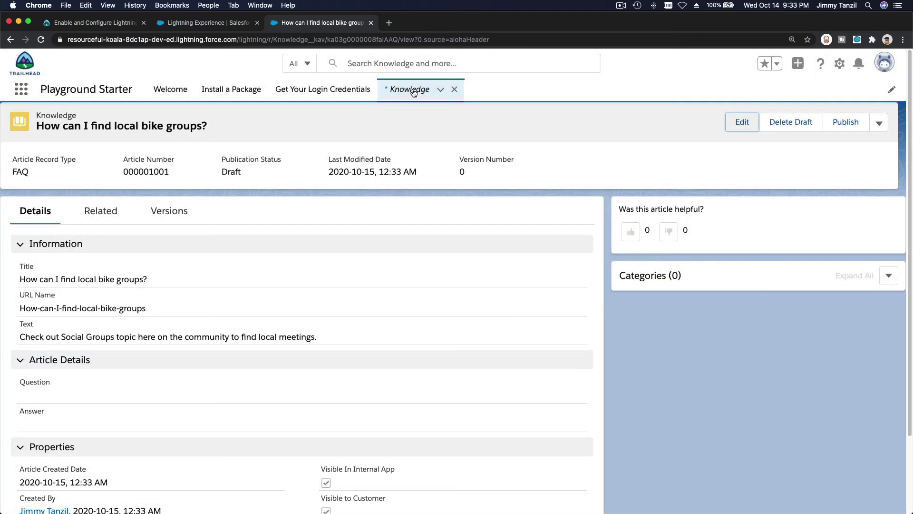
Make the draft article "When is the T-800 coming out?" Visible to Customer and save it.
click(414, 90)
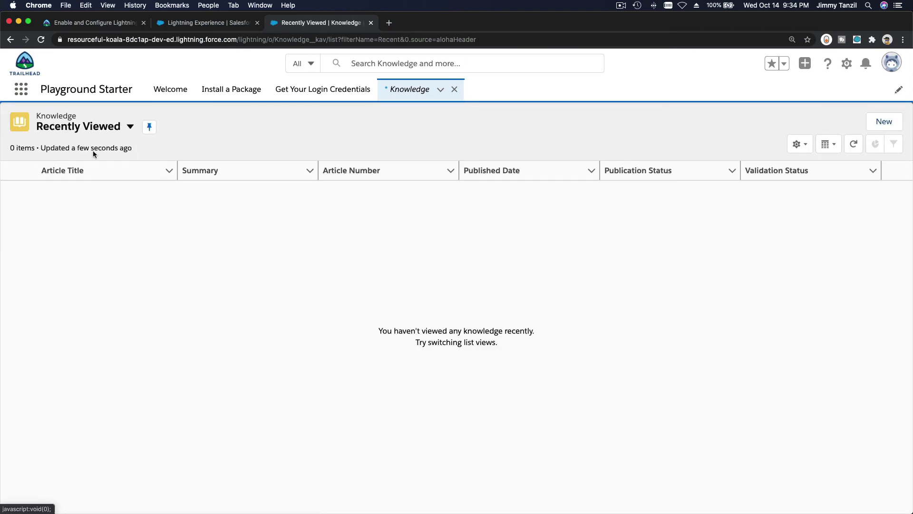
click(97, 127)
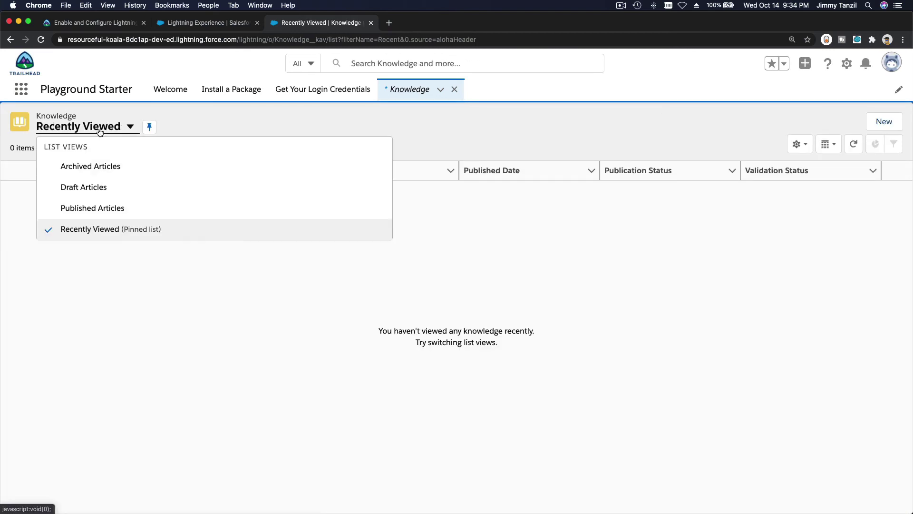
click(105, 191)
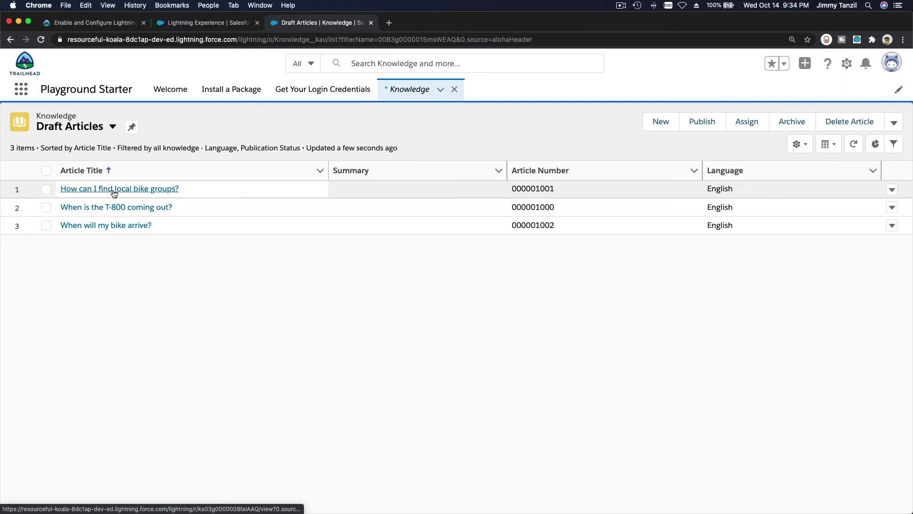
click(112, 208)
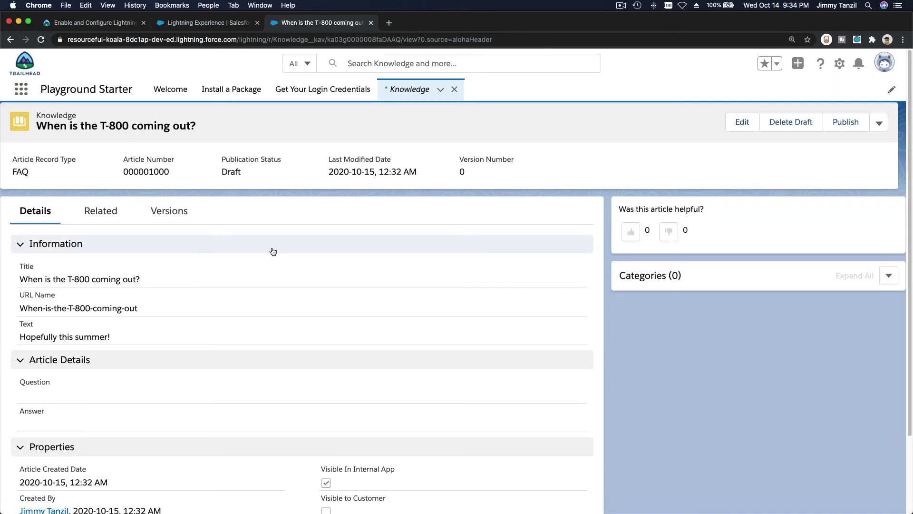
click(733, 128)
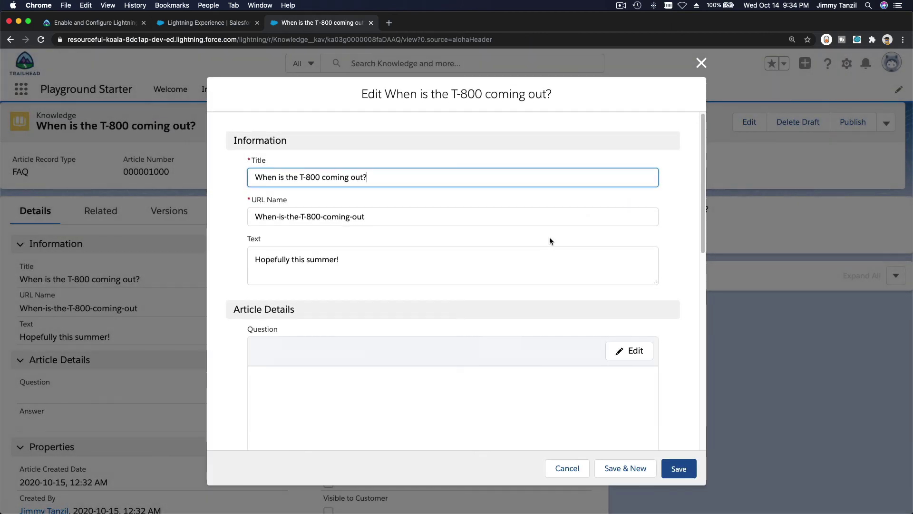
scroll(550, 240, down, 10)
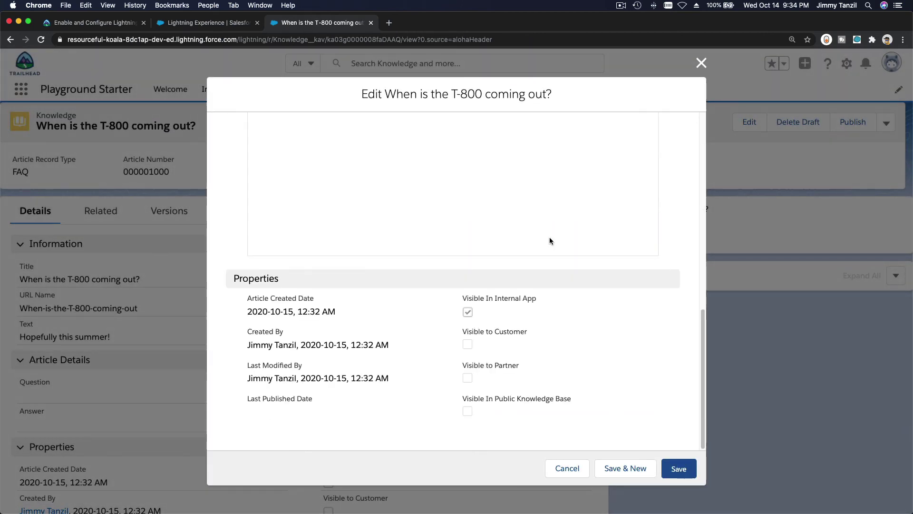
click(468, 345)
click(678, 470)
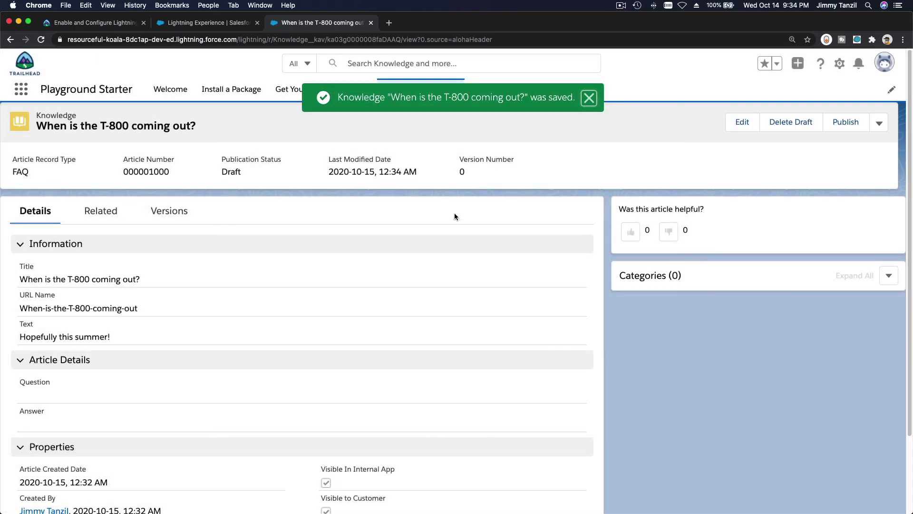
click(589, 98)
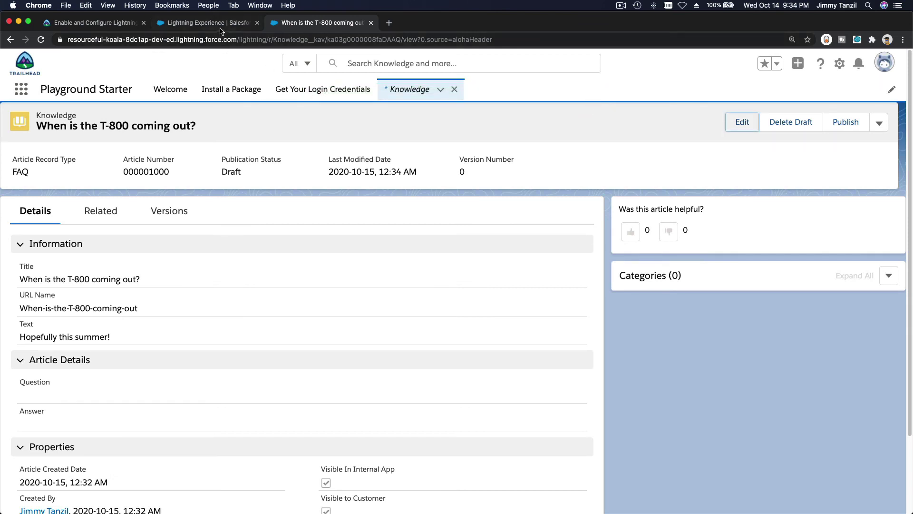
Publish all three draft articles with Publish Now and "No, my changes do not affect existing translations", following Trailhead's publishing instructions.
click(386, 85)
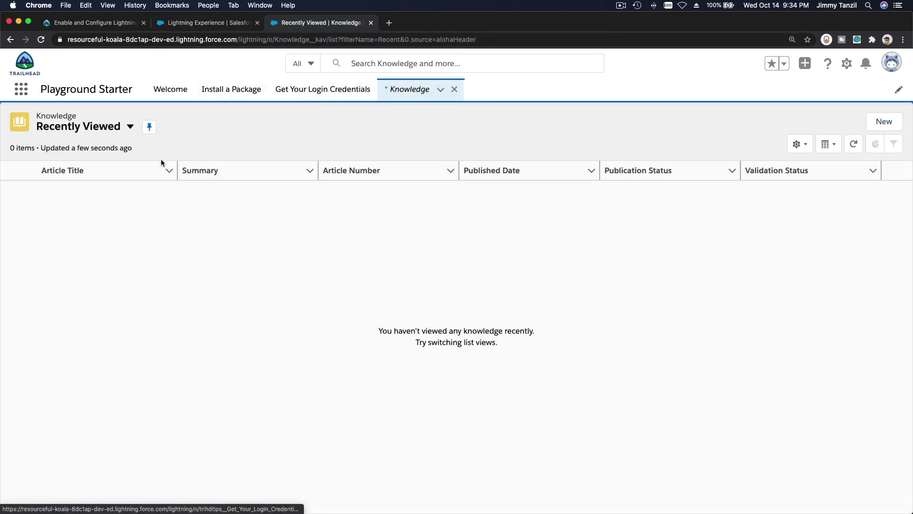
click(96, 129)
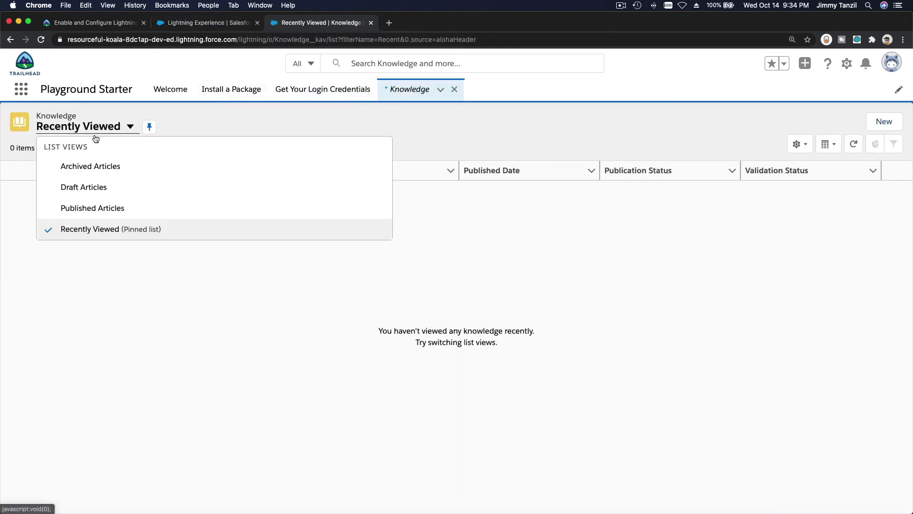
click(99, 193)
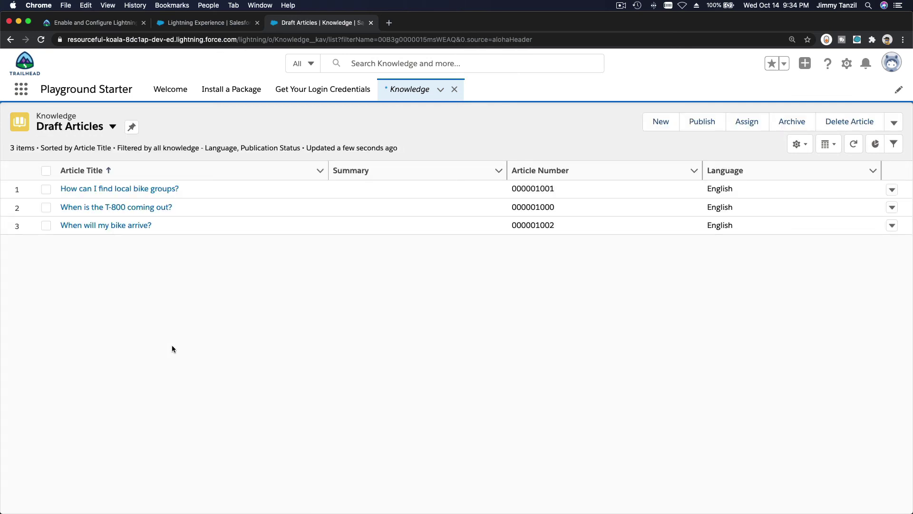
click(46, 171)
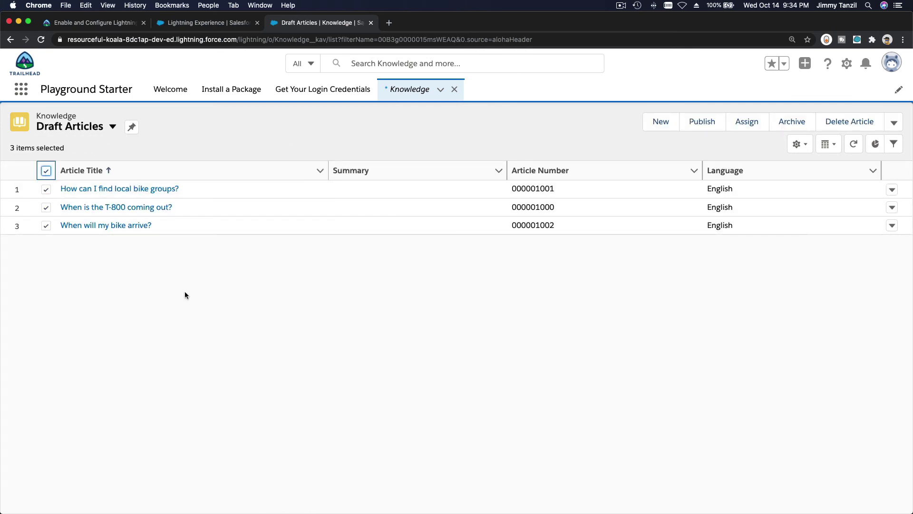
click(698, 124)
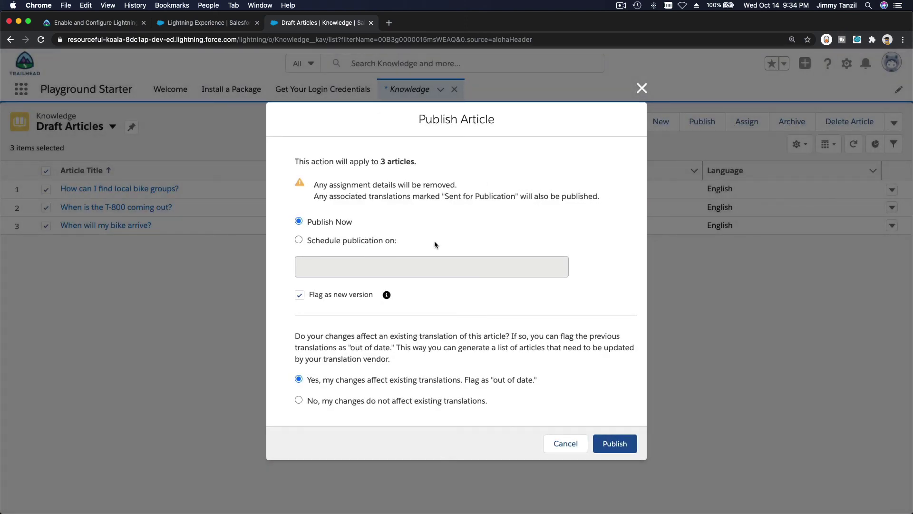
click(79, 26)
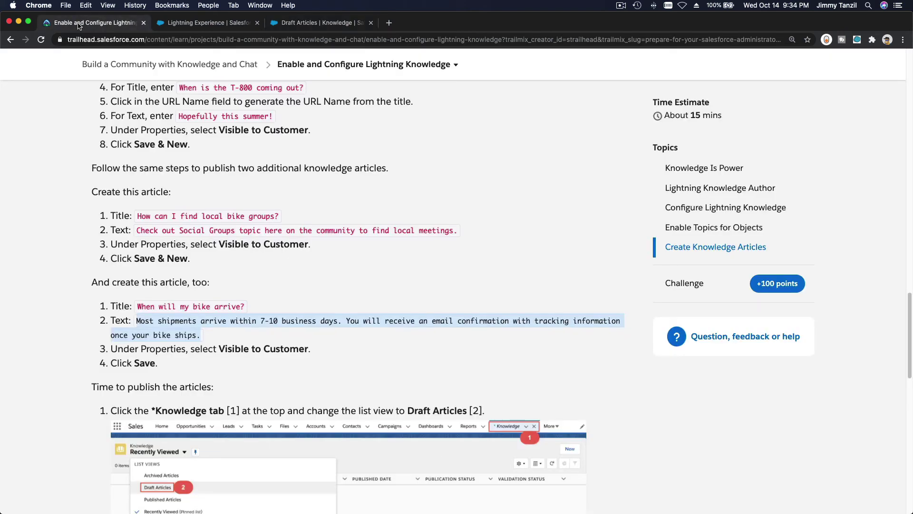
scroll(144, 292, down, 5)
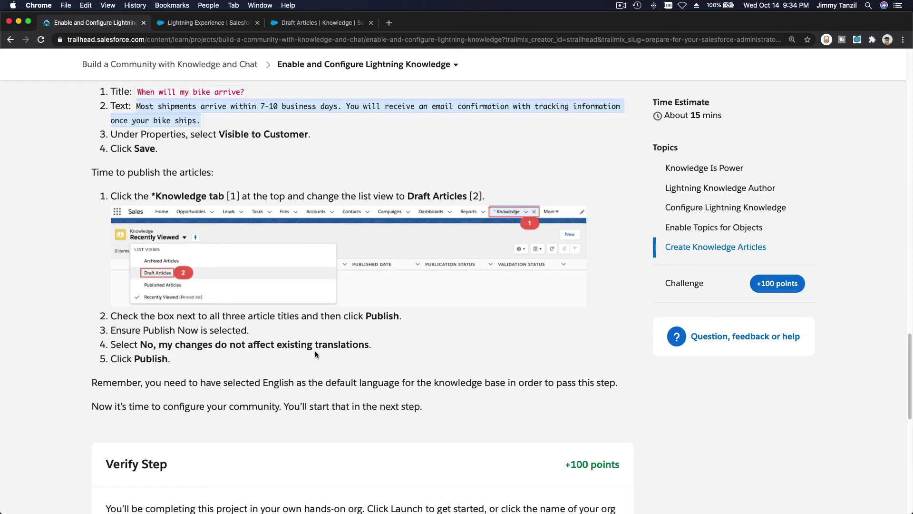
click(307, 24)
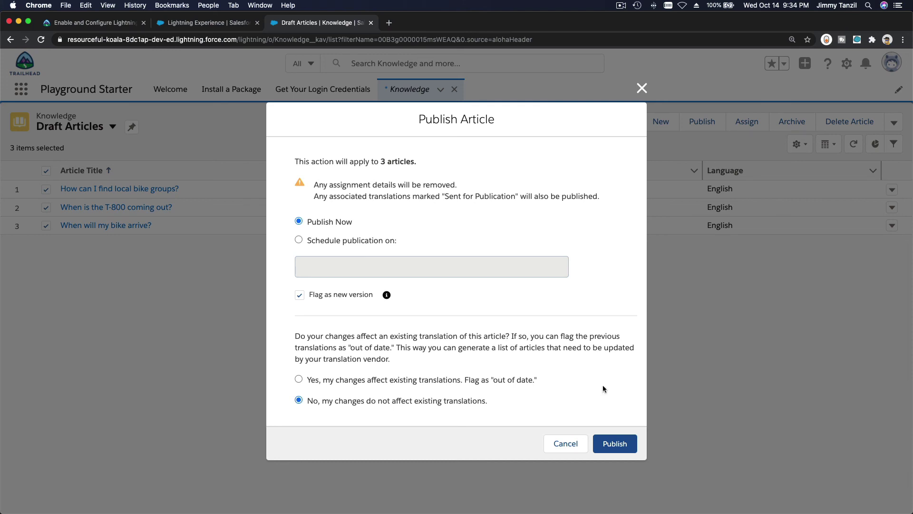
click(611, 443)
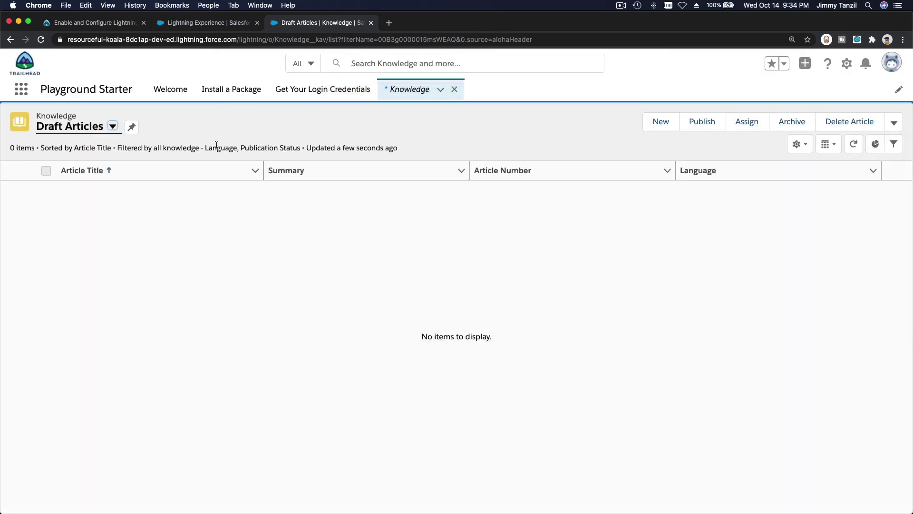
Review the Published Articles list and return to the Verify Step section of the Trailhead project.
click(82, 135)
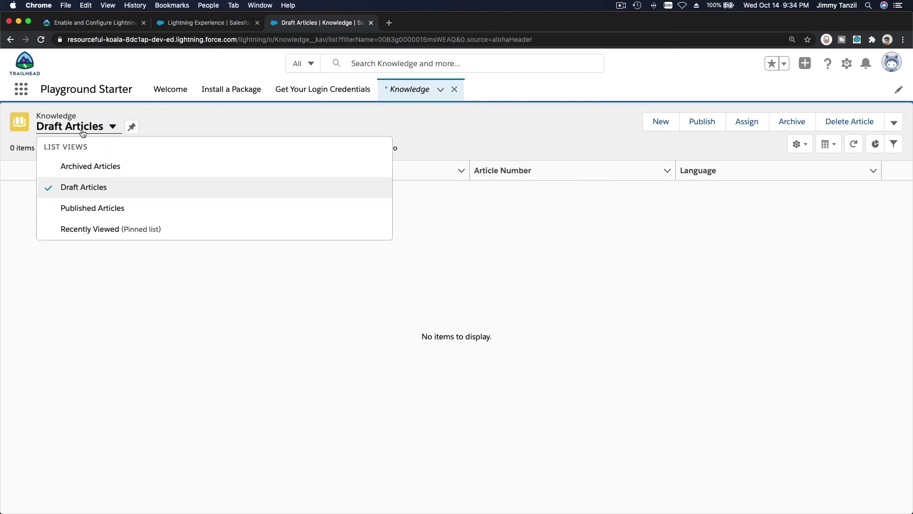
click(88, 206)
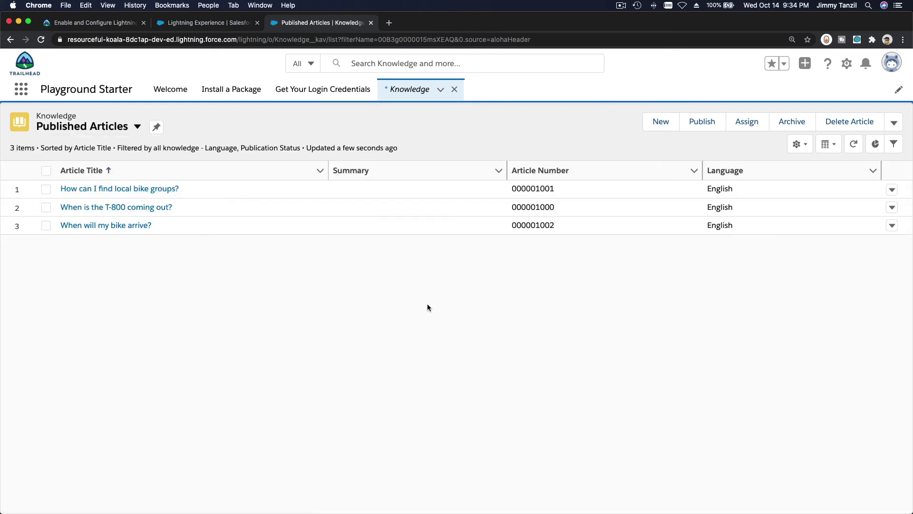
click(85, 22)
scroll(347, 321, down, 6)
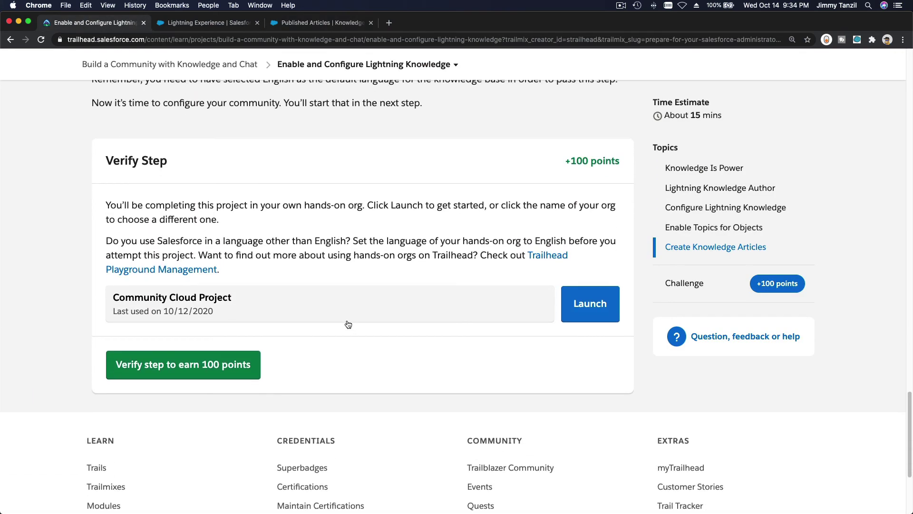
Submit the Enable and Configure Lightning Knowledge step for verification to earn 100 points, and check the project's list of steps.
click(201, 364)
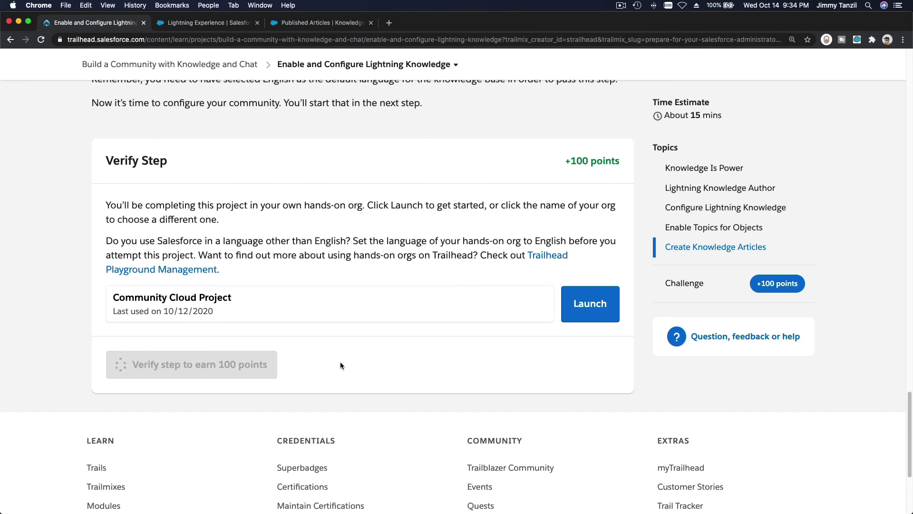
click(421, 71)
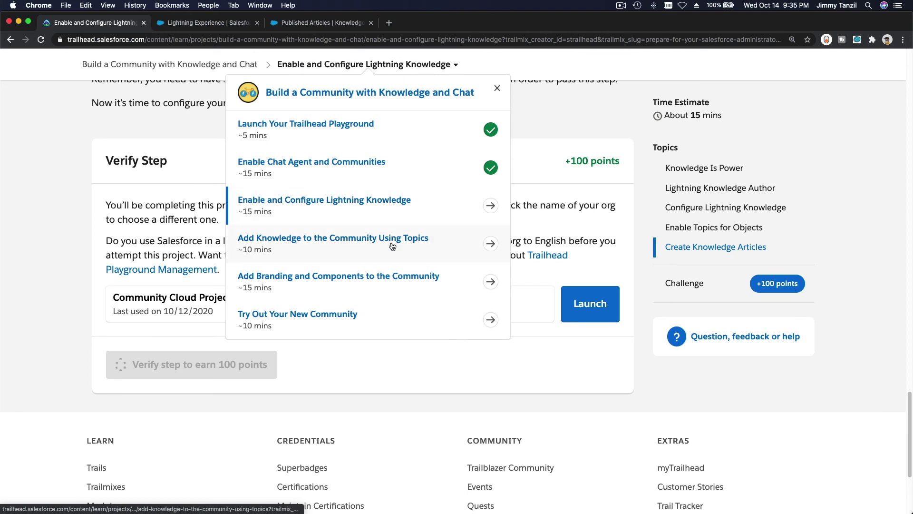
click(586, 115)
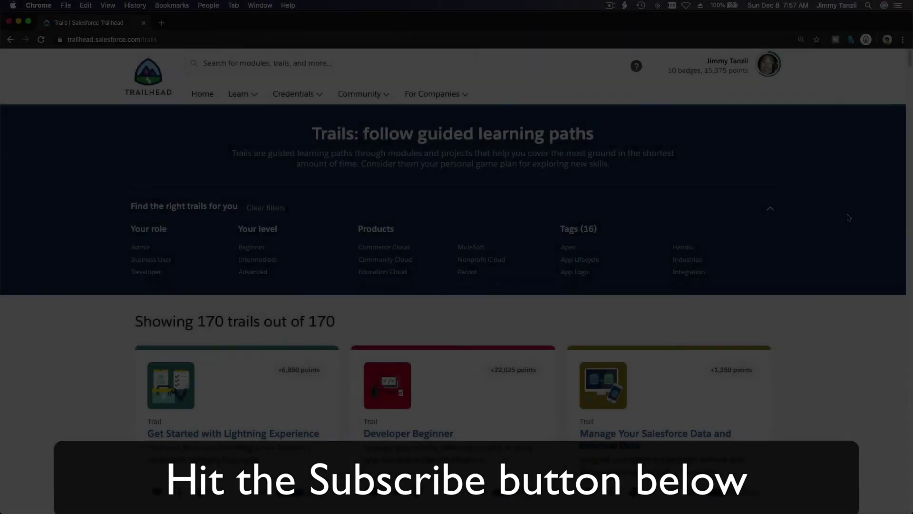
scroll(847, 217, down, 20)
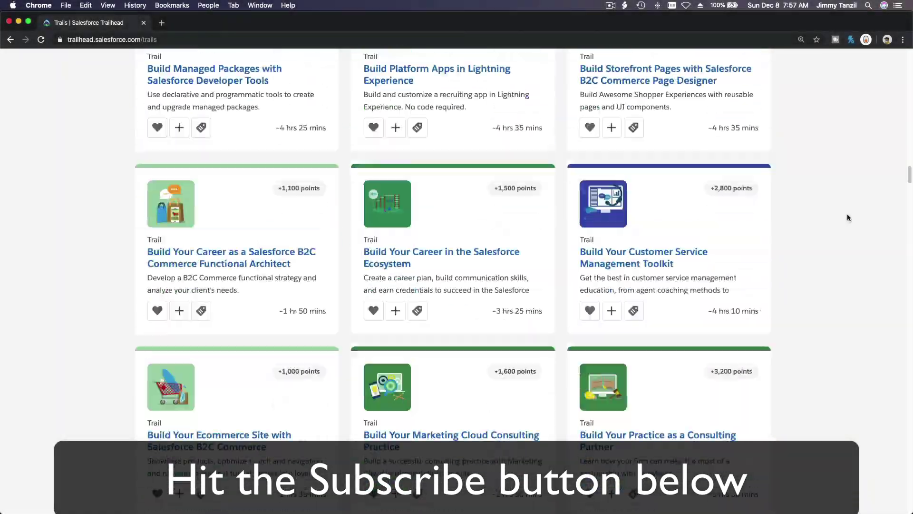
scroll(847, 216, down, 20)
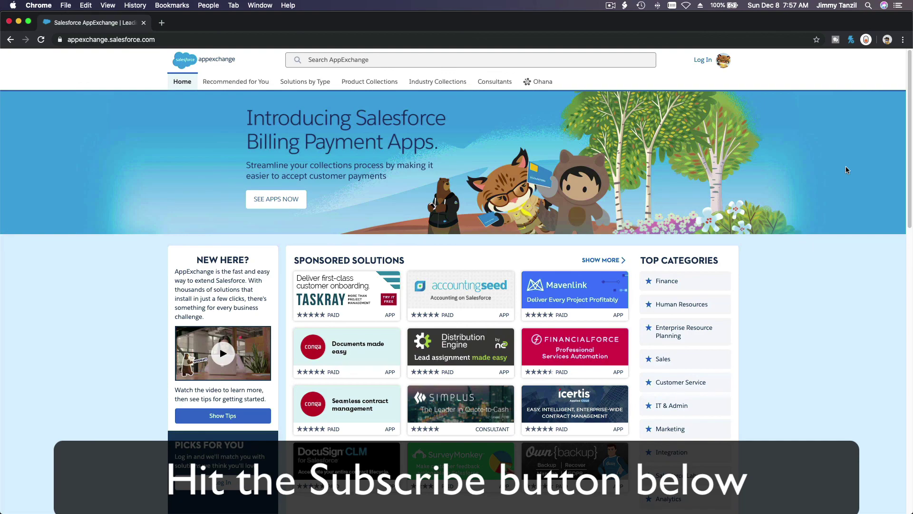
scroll(845, 169, down, 20)
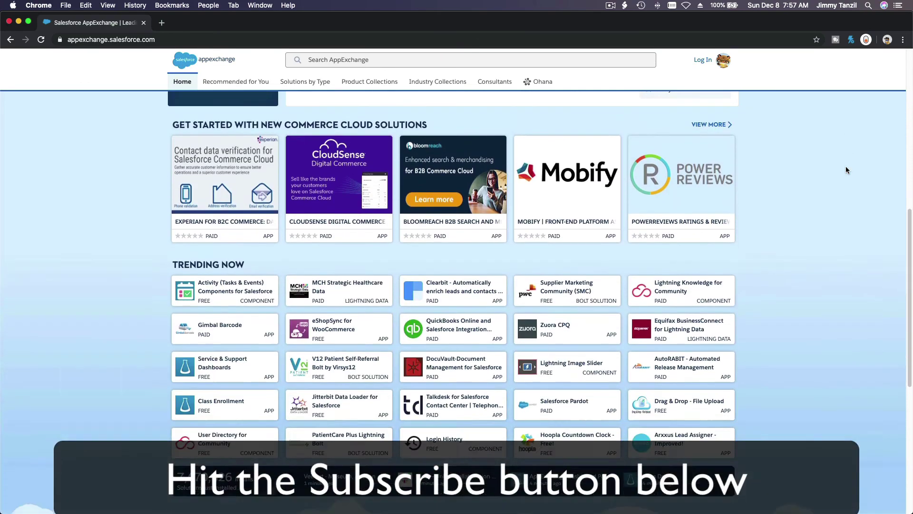
scroll(846, 170, down, 5)
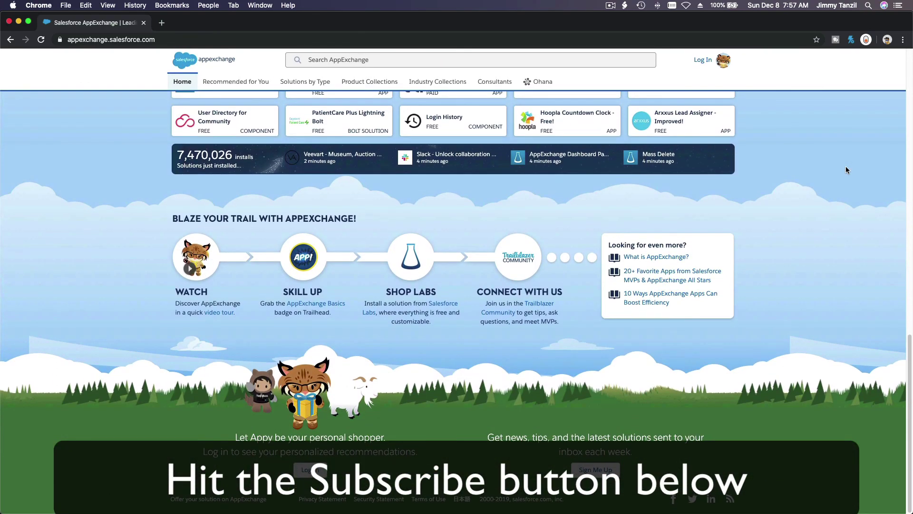